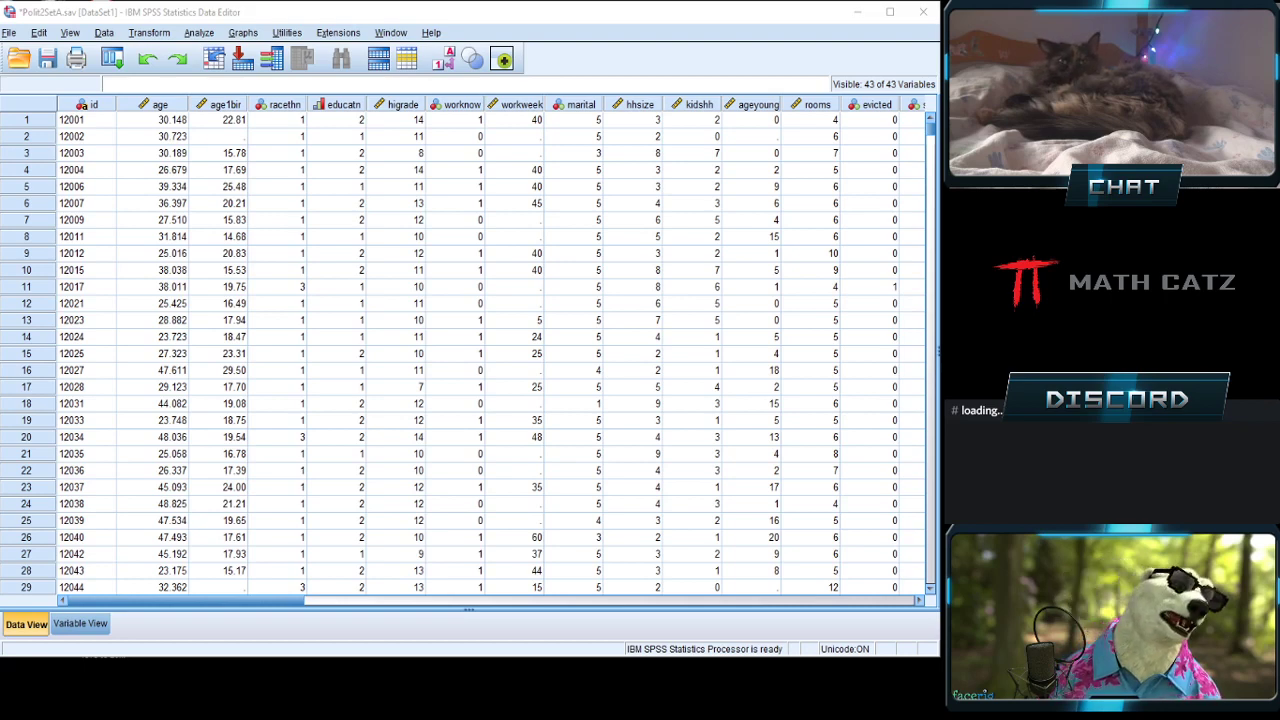
left_click(640, 28)
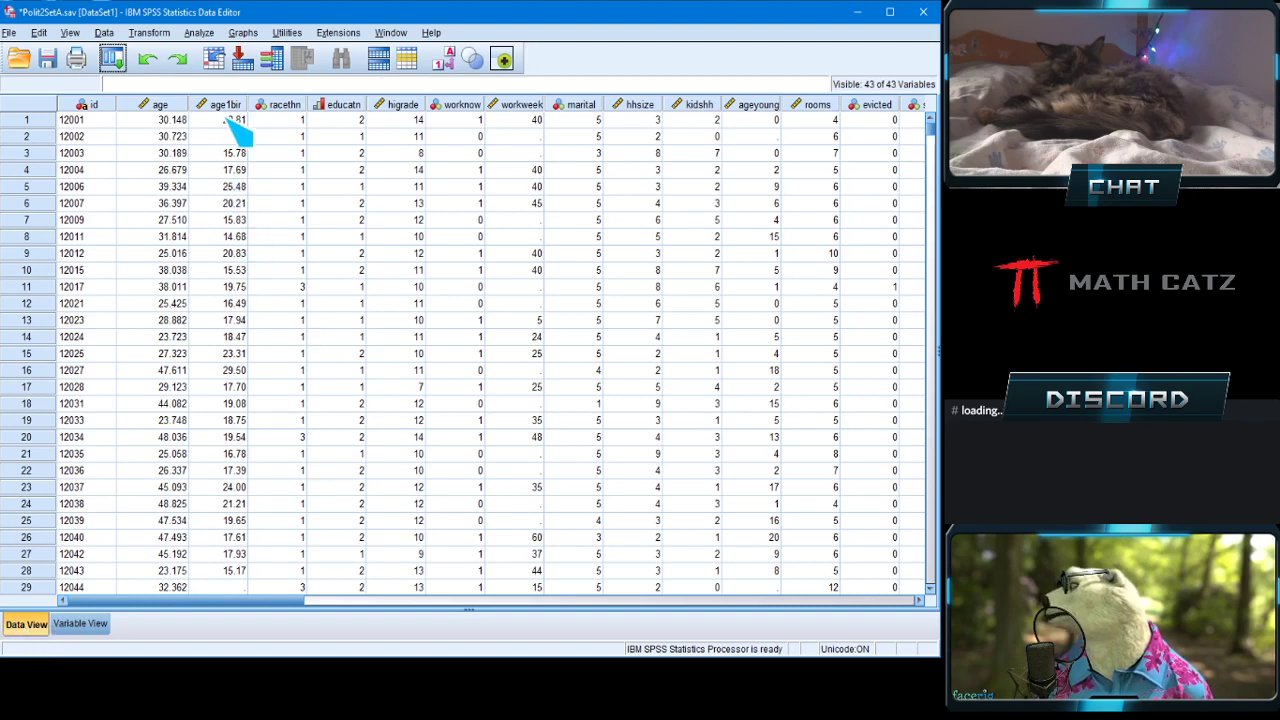
mouse_move(228, 107)
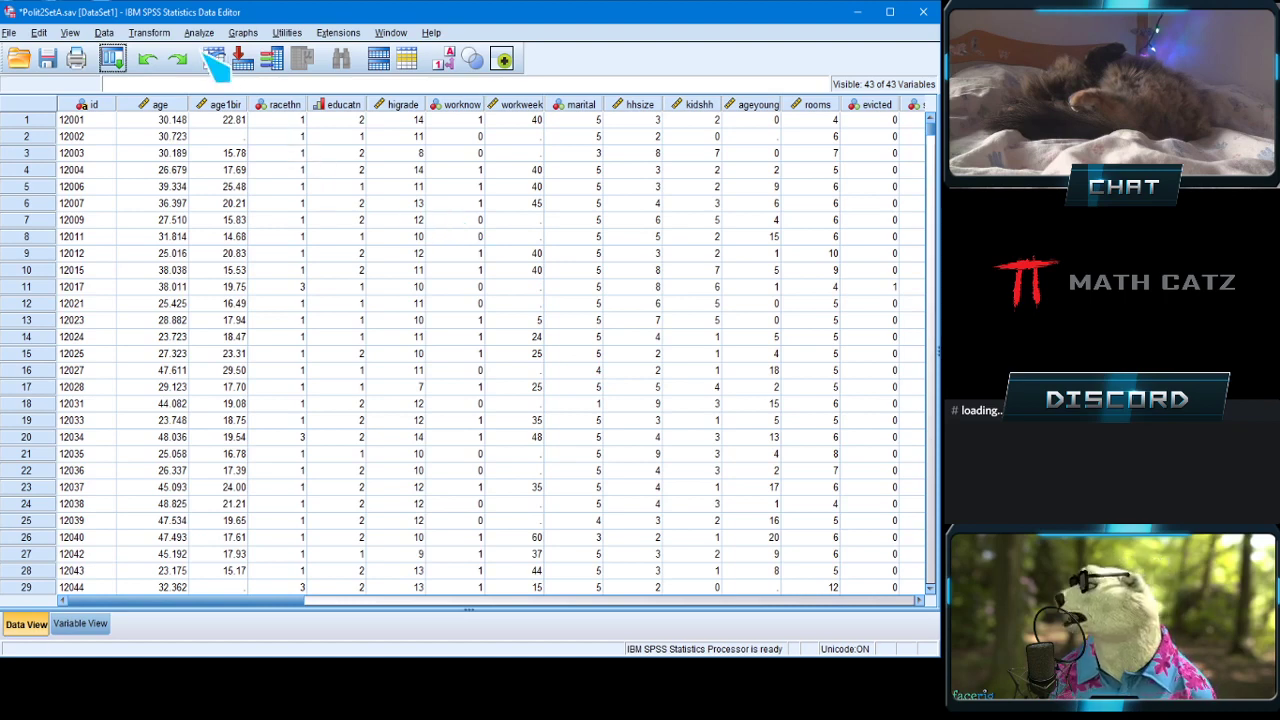
left_click(112, 59)
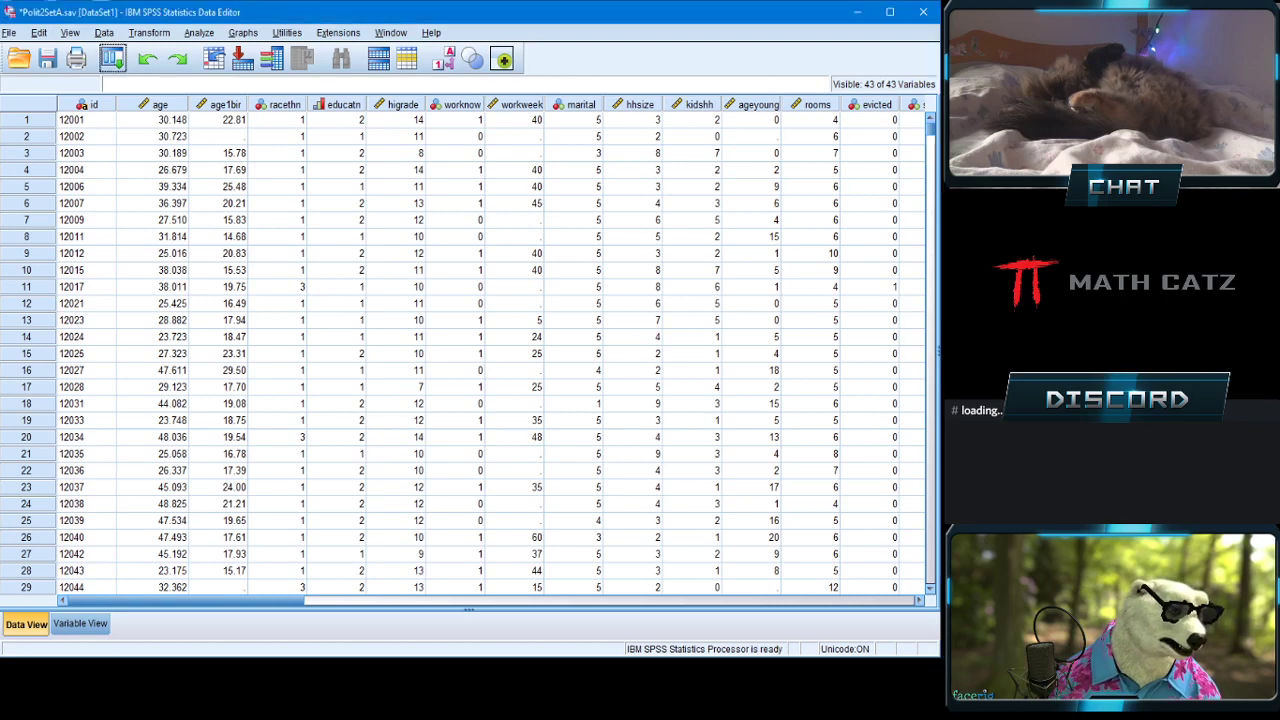
Open the Descriptives procedure in an enlarged dialog and set Age at first birth [age1bir] as its only analysis variable.
left_click(201, 33)
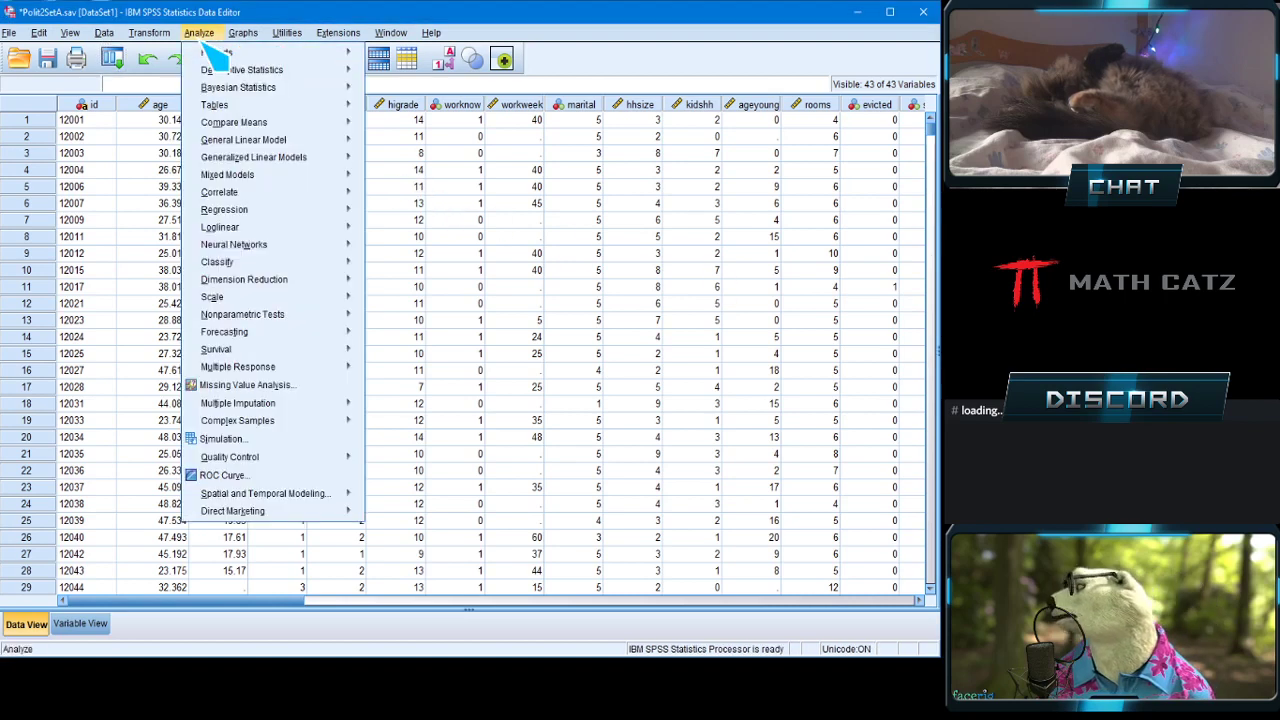
mouse_move(226, 57)
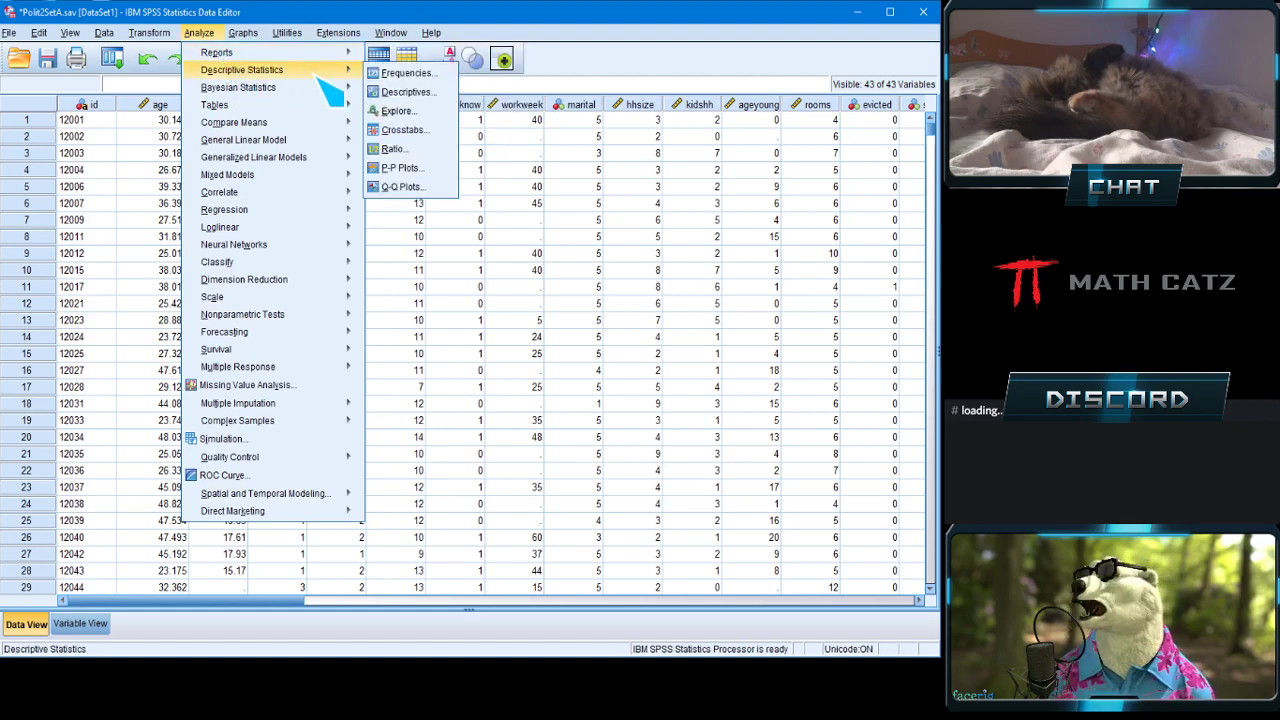
left_click(434, 100)
left_click_drag(497, 190, 378, 163)
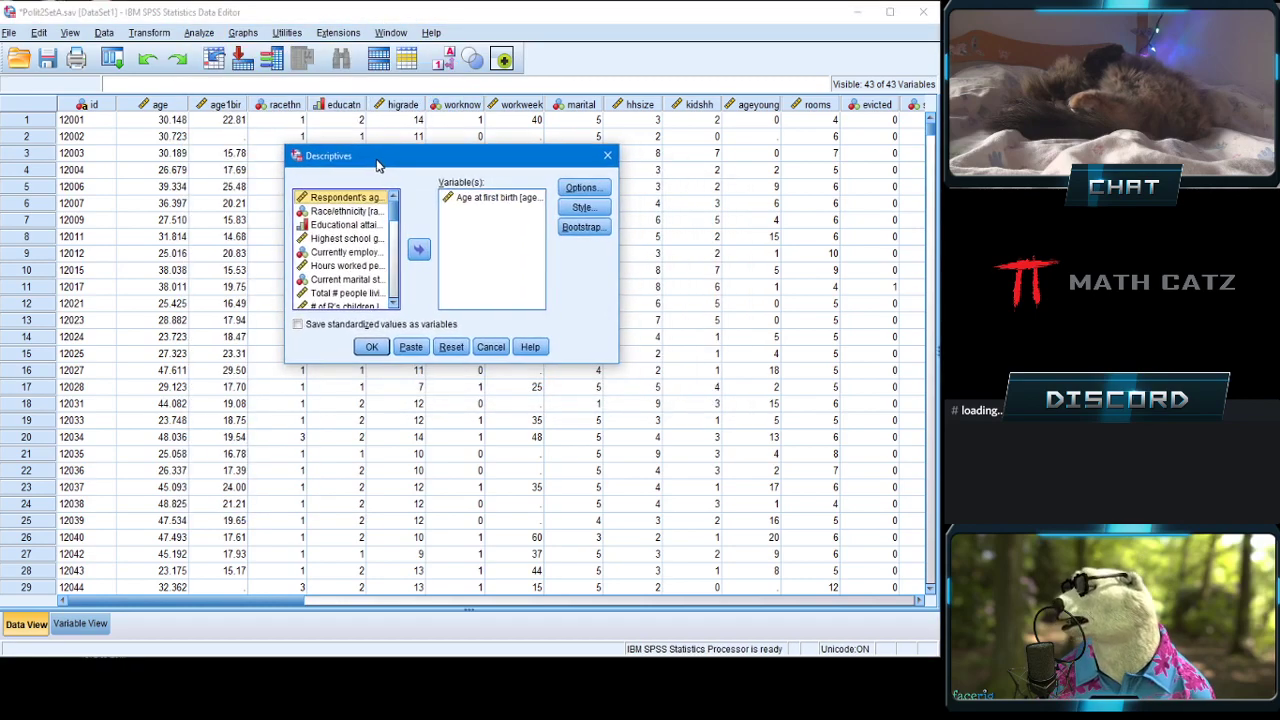
left_click_drag(617, 362, 733, 524)
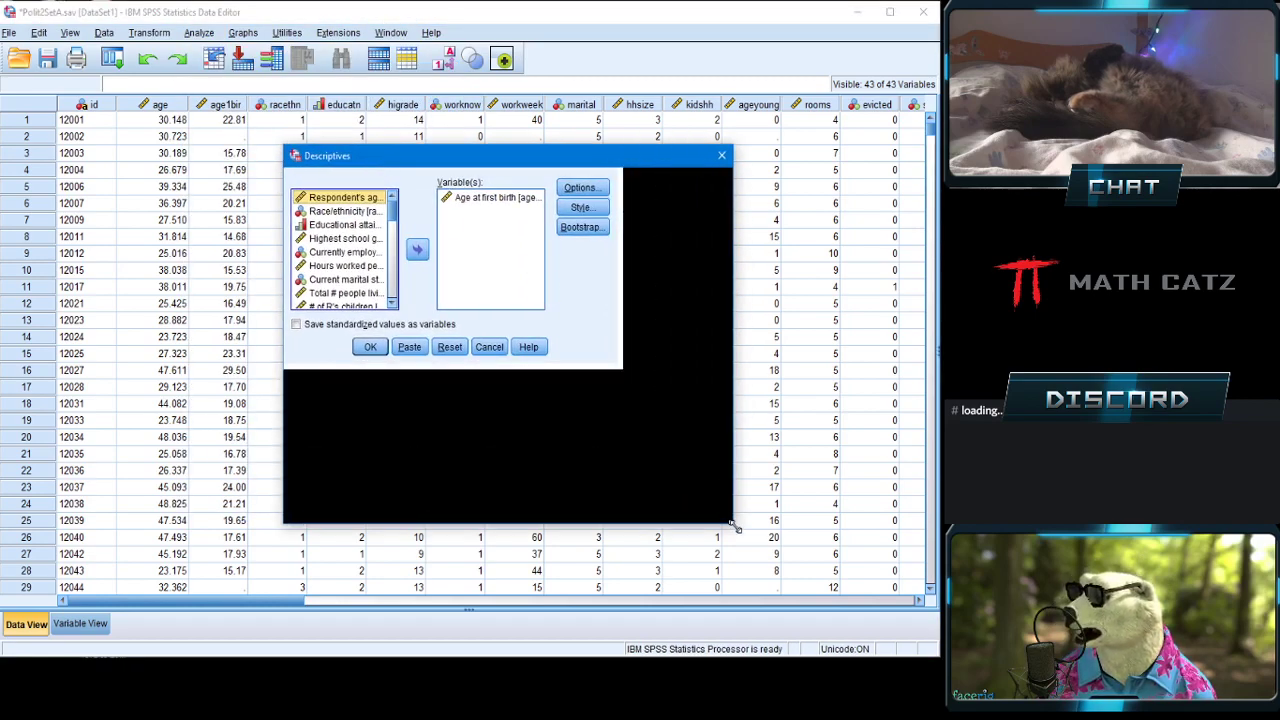
left_click_drag(565, 160, 495, 142)
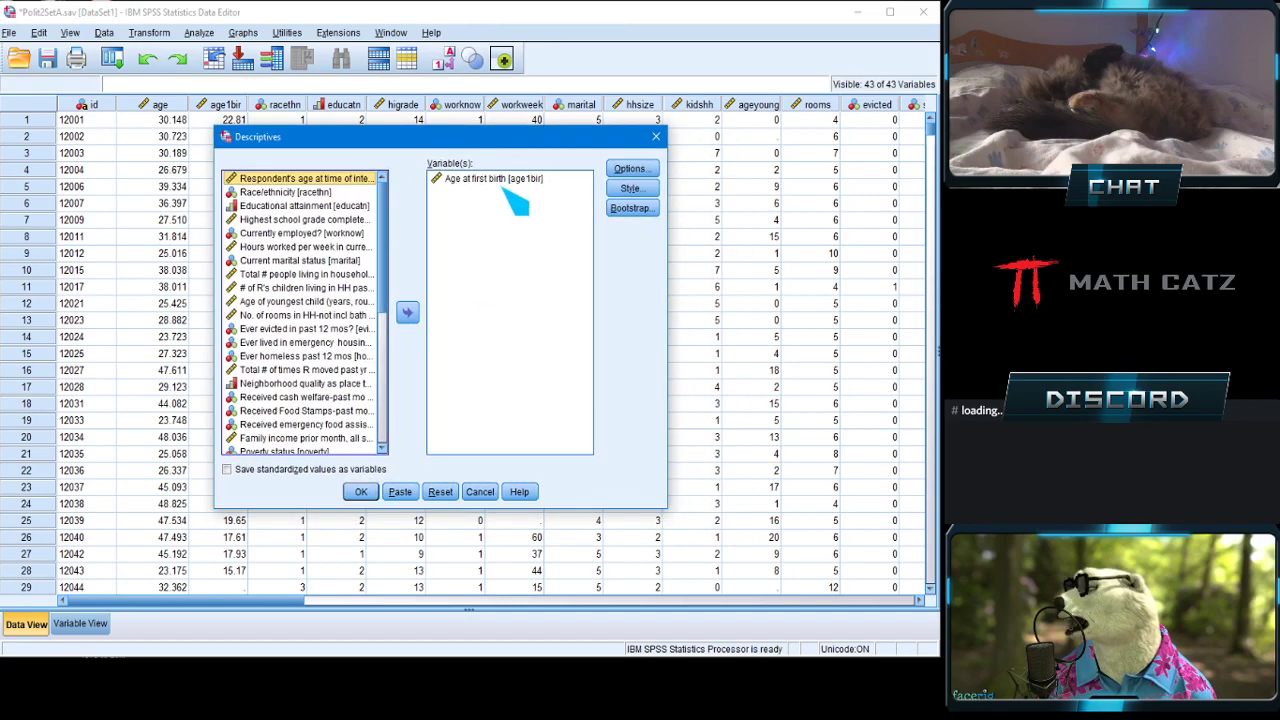
left_click(500, 179)
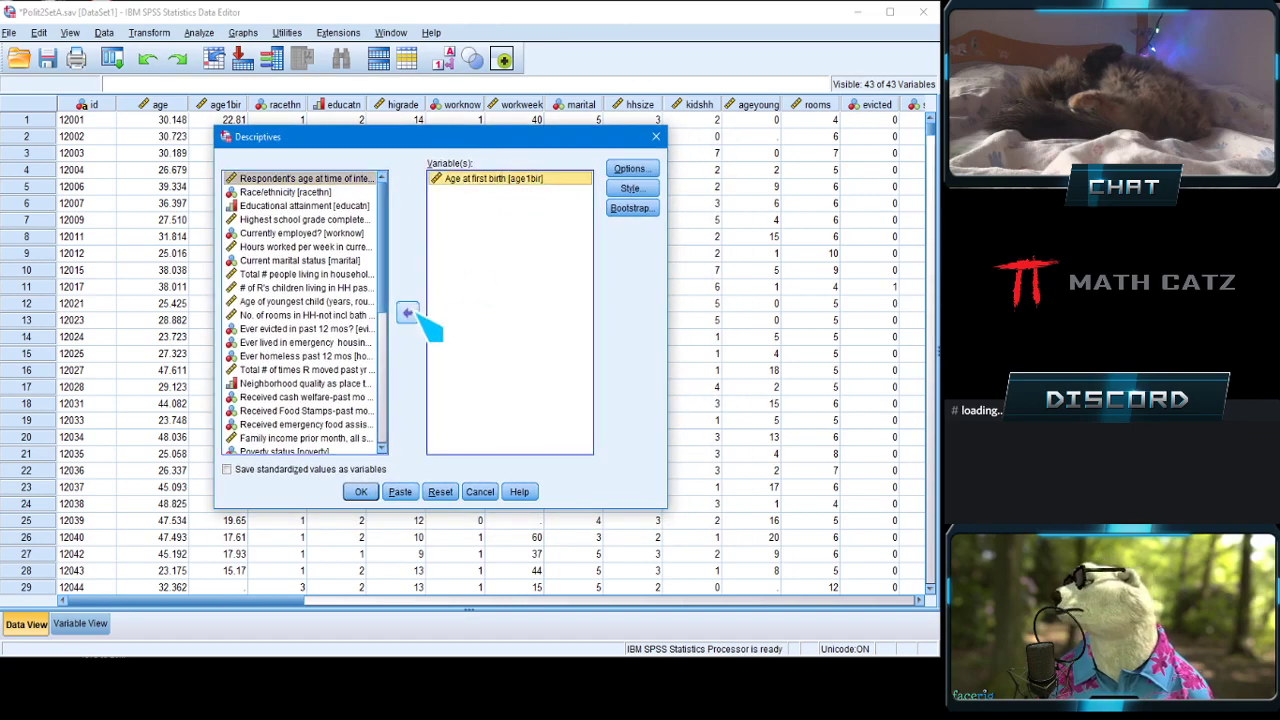
left_click(408, 313)
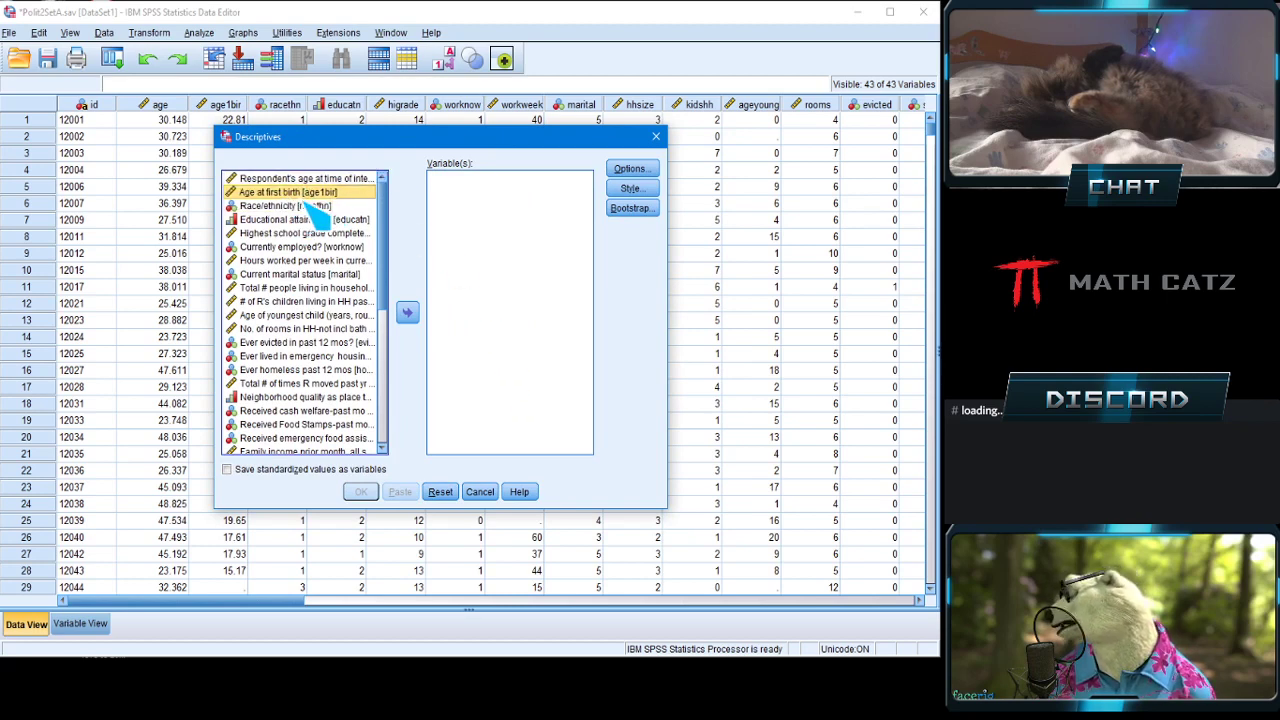
left_click(408, 315)
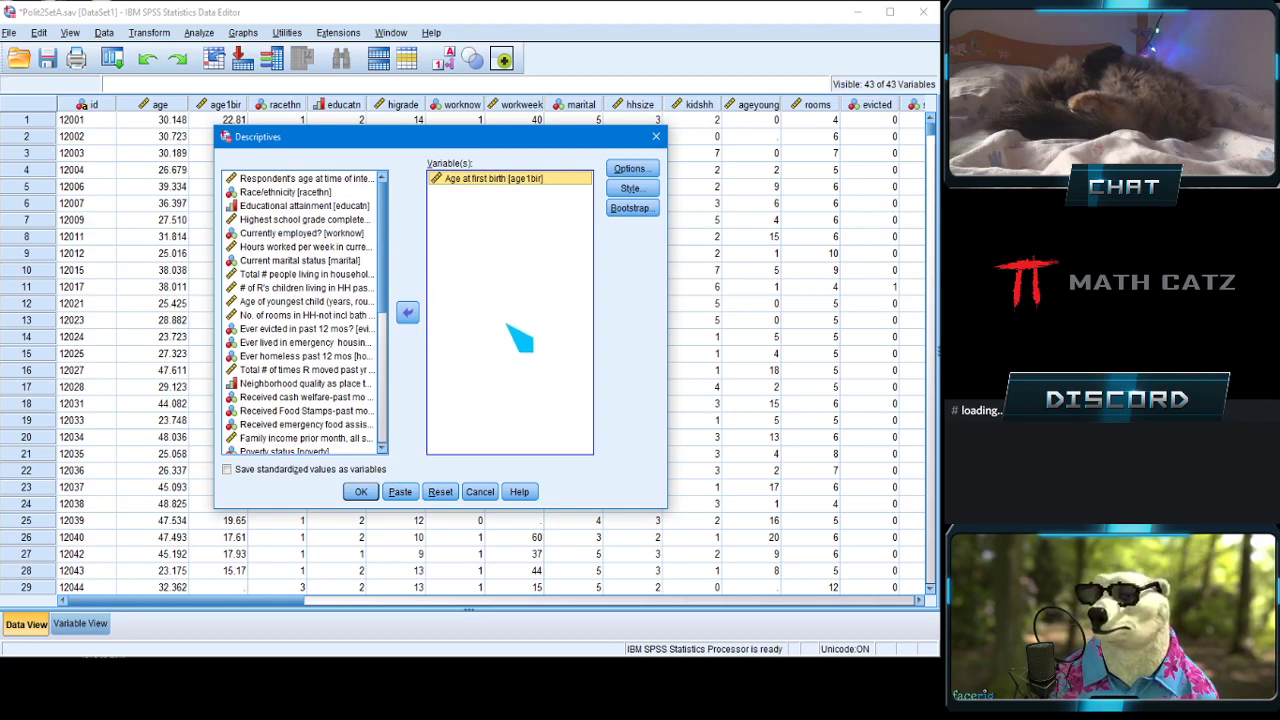
Run the descriptives with mean, standard deviation, variance, range, minimum and maximum, keeping the variable list display order.
left_click(630, 168)
left_click_drag(751, 172, 518, 160)
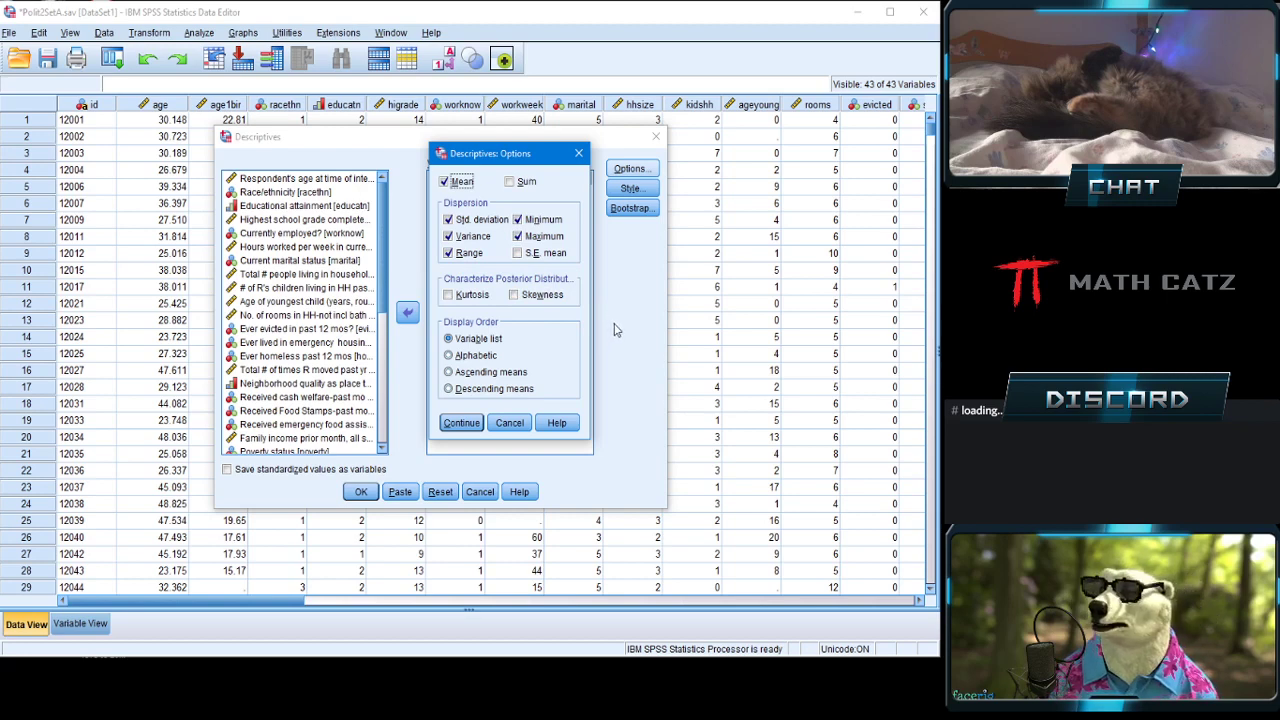
left_click(461, 423)
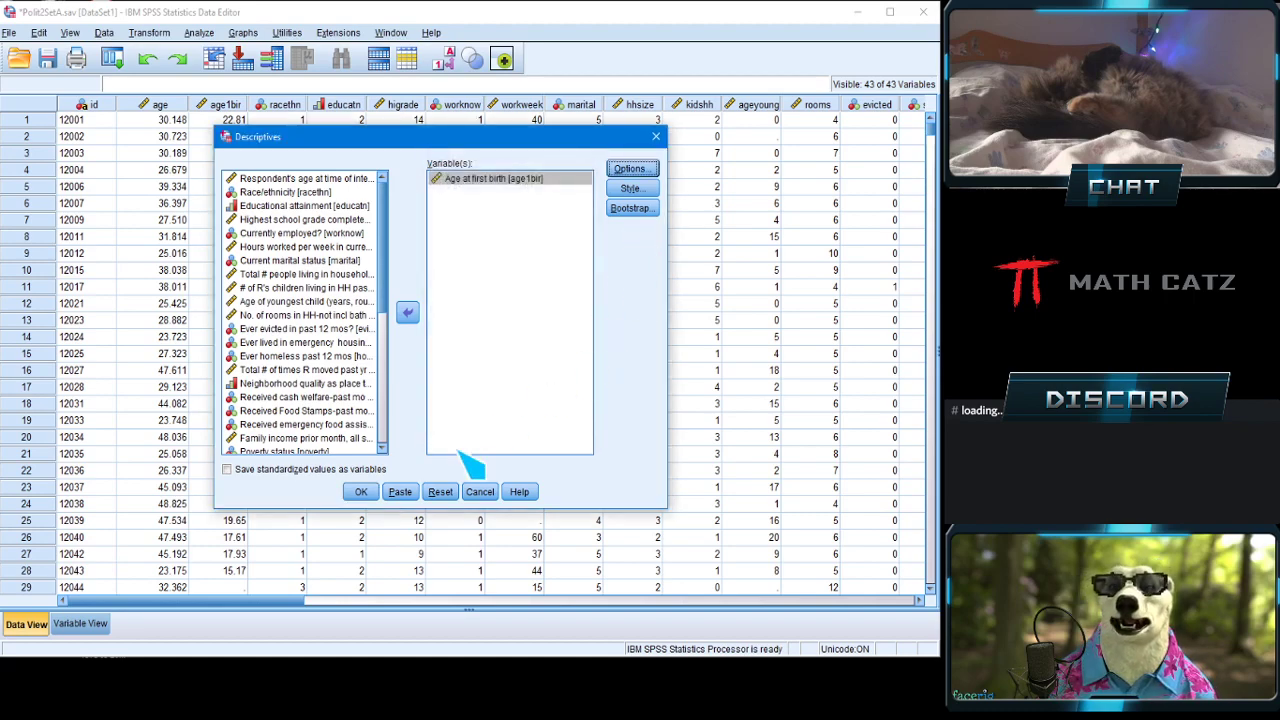
left_click(358, 492)
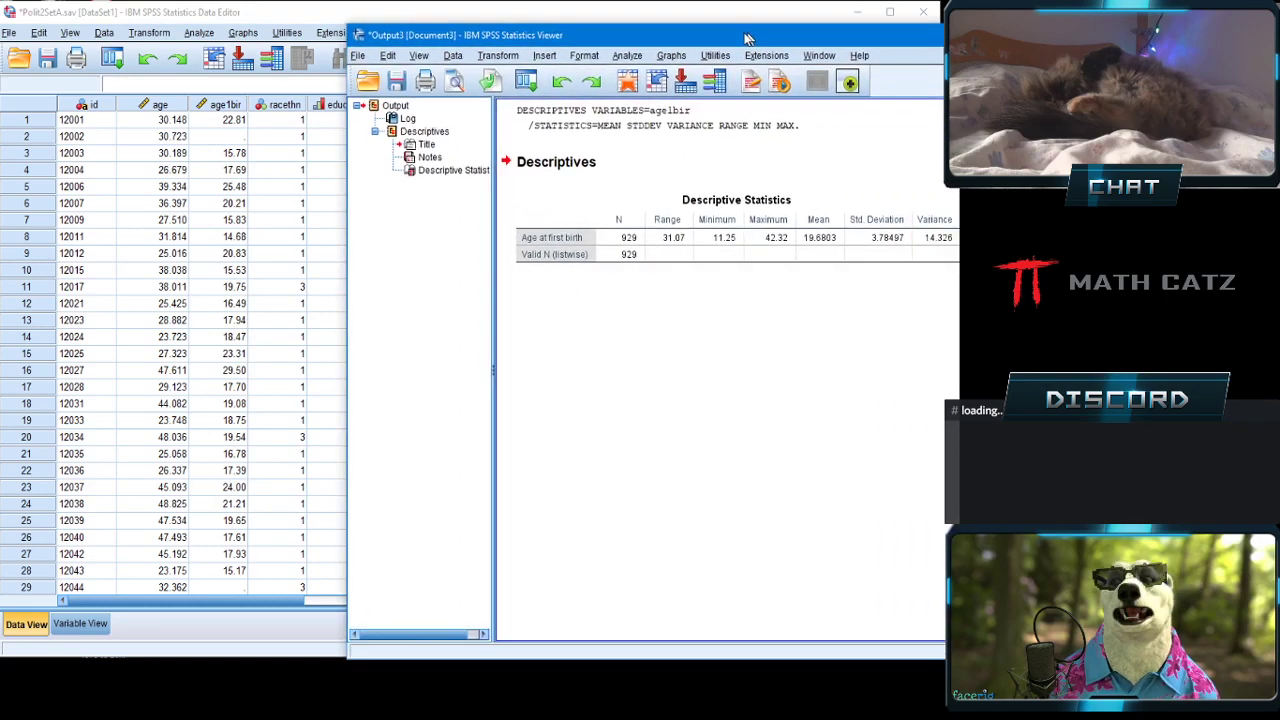
Examine the Descriptive Statistics table in an enlarged print preview, then return to the dataset.
left_click_drag(433, 37, 420, 29)
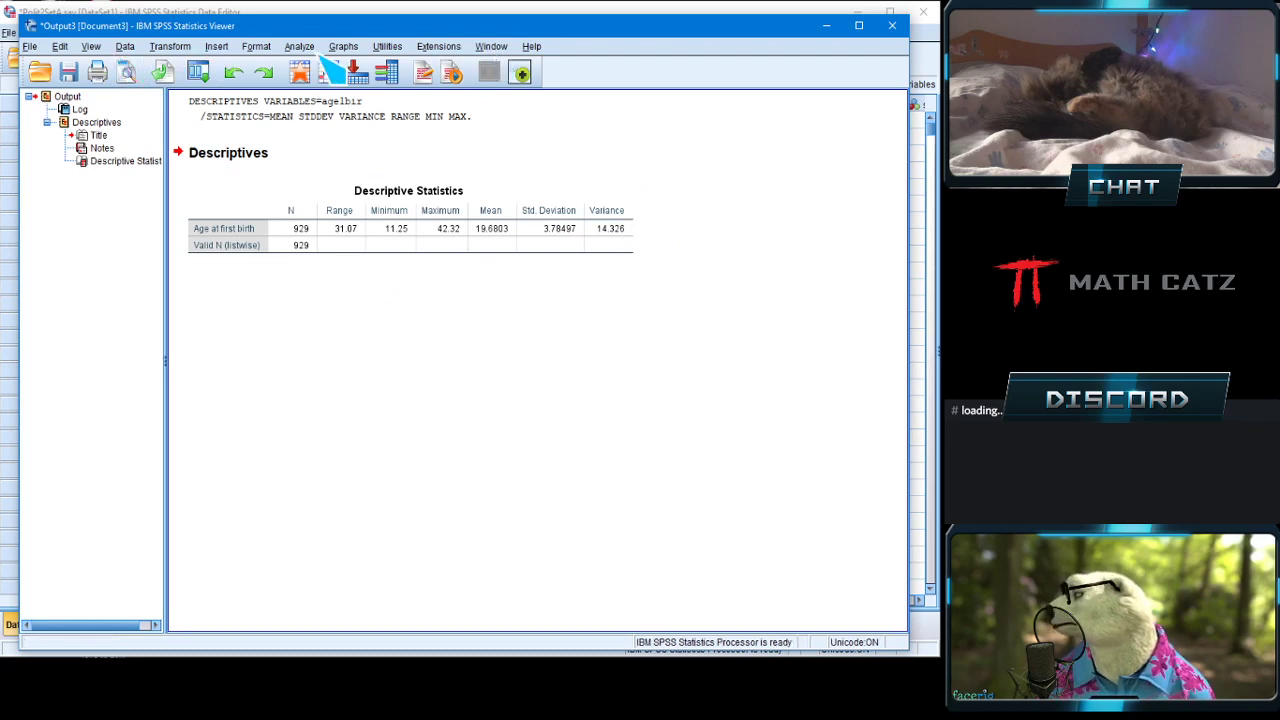
left_click(129, 72)
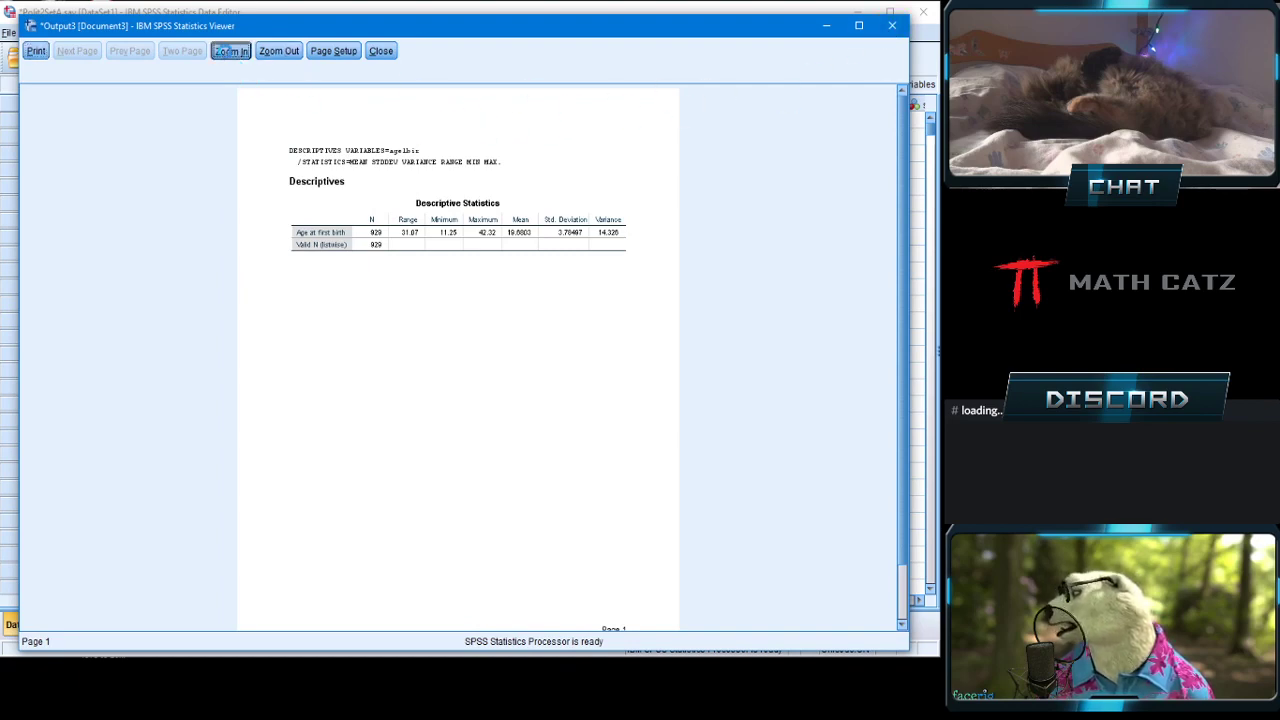
left_click(231, 51)
left_click(232, 51)
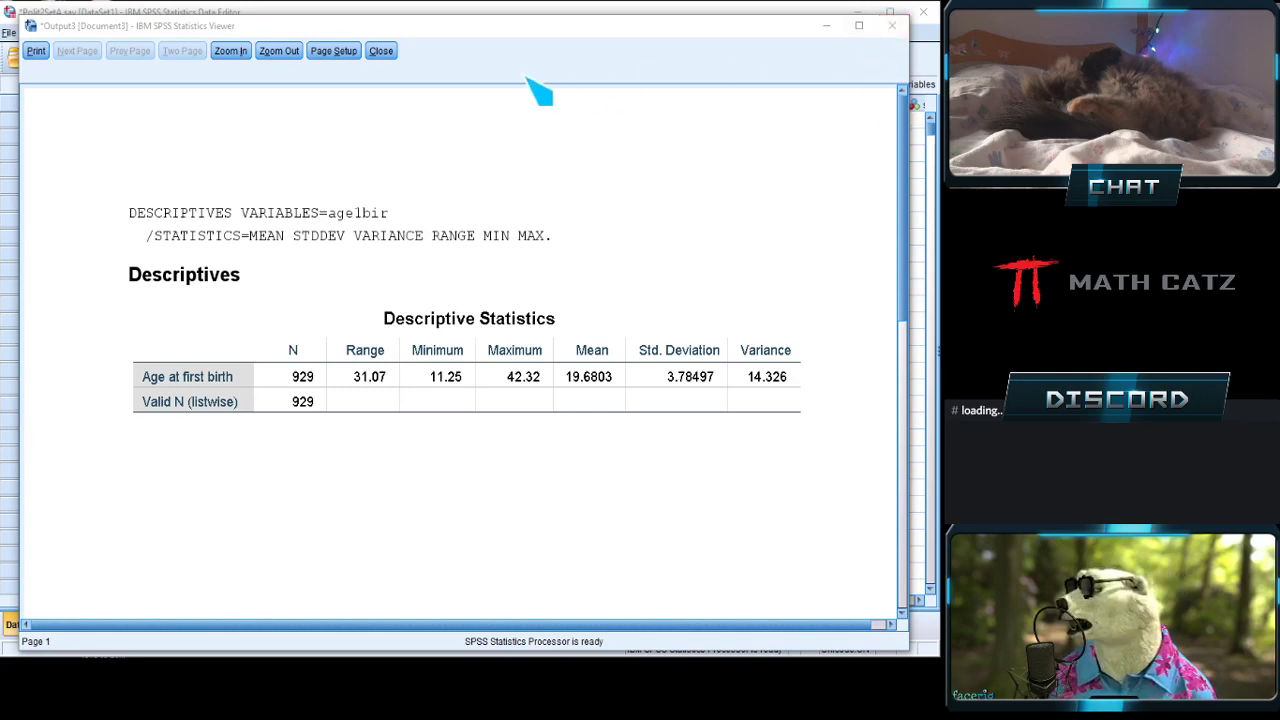
left_click(383, 51)
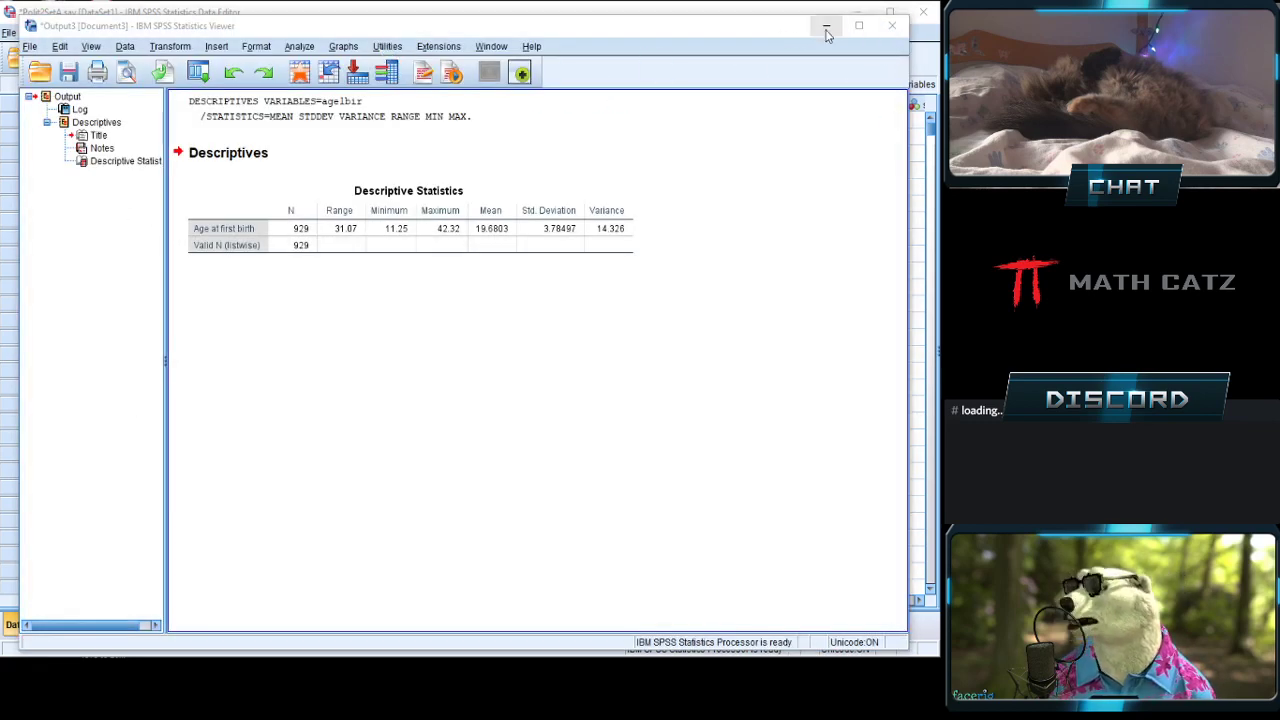
left_click(826, 30)
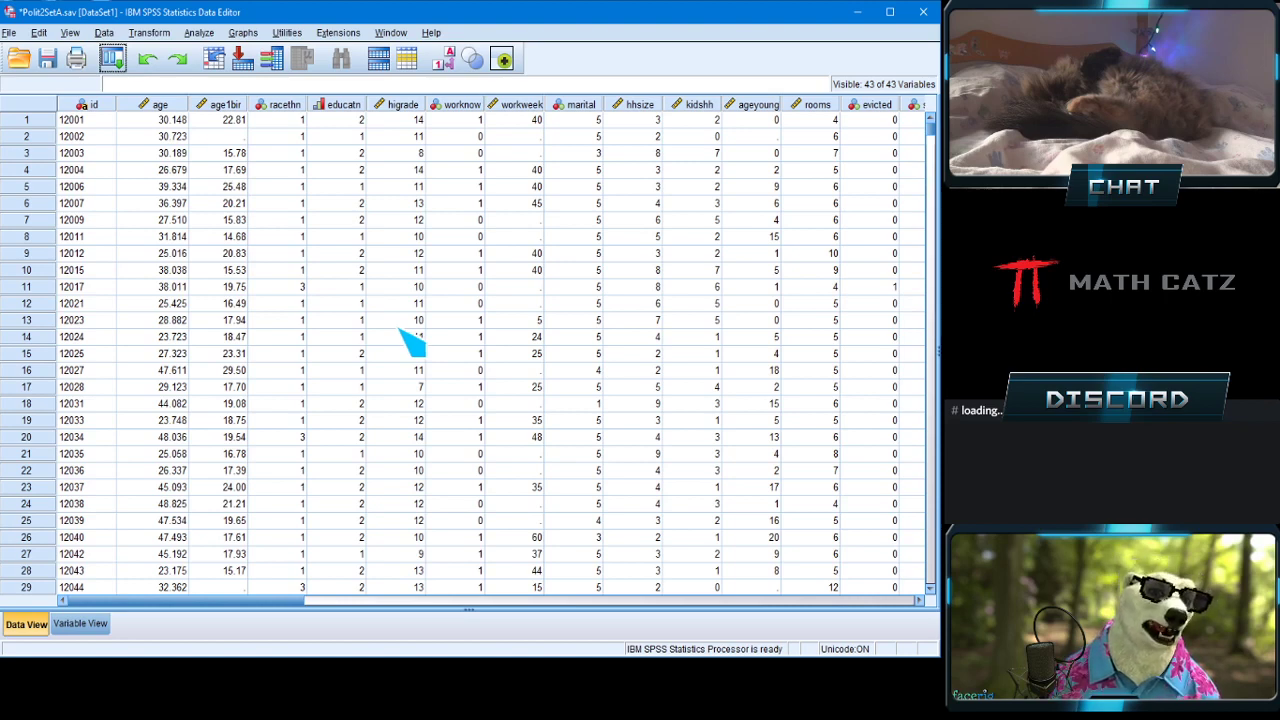
Run Frequencies on Age at first birth without frequency tables, requesting quartiles, mean, median, mode, standard deviation, variance, range, minimum and maximum.
left_click(199, 33)
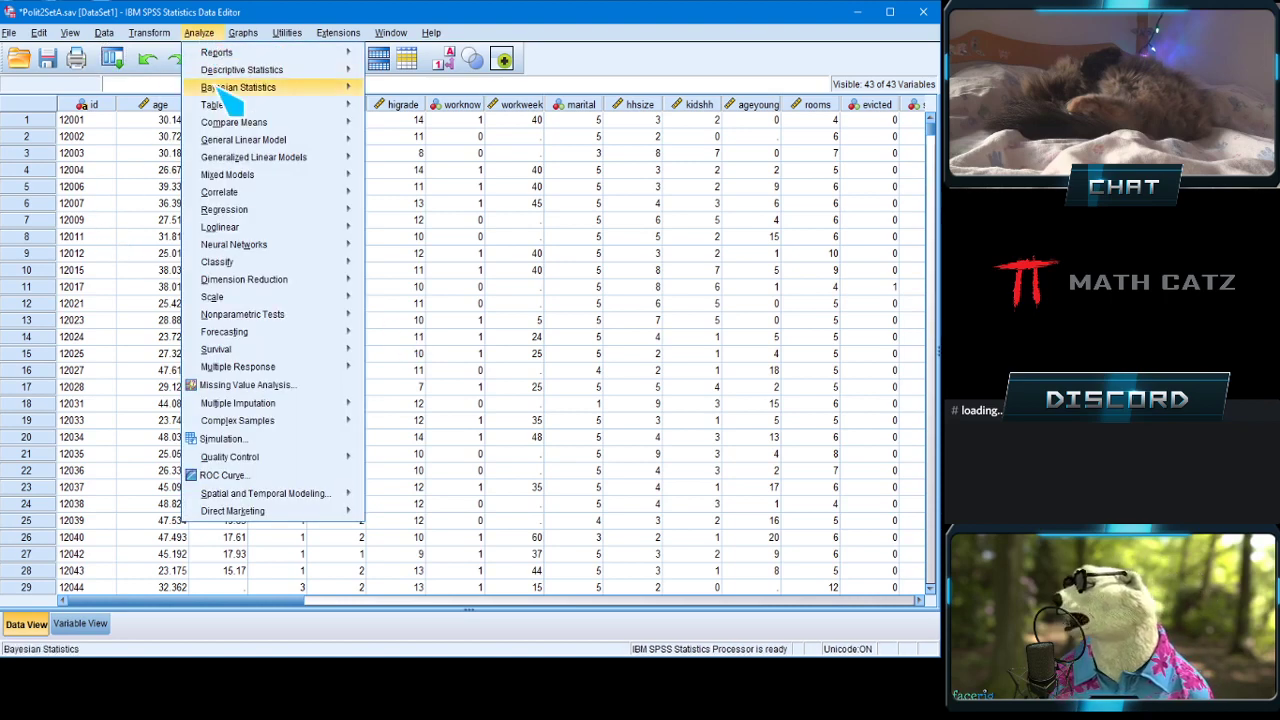
mouse_move(215, 73)
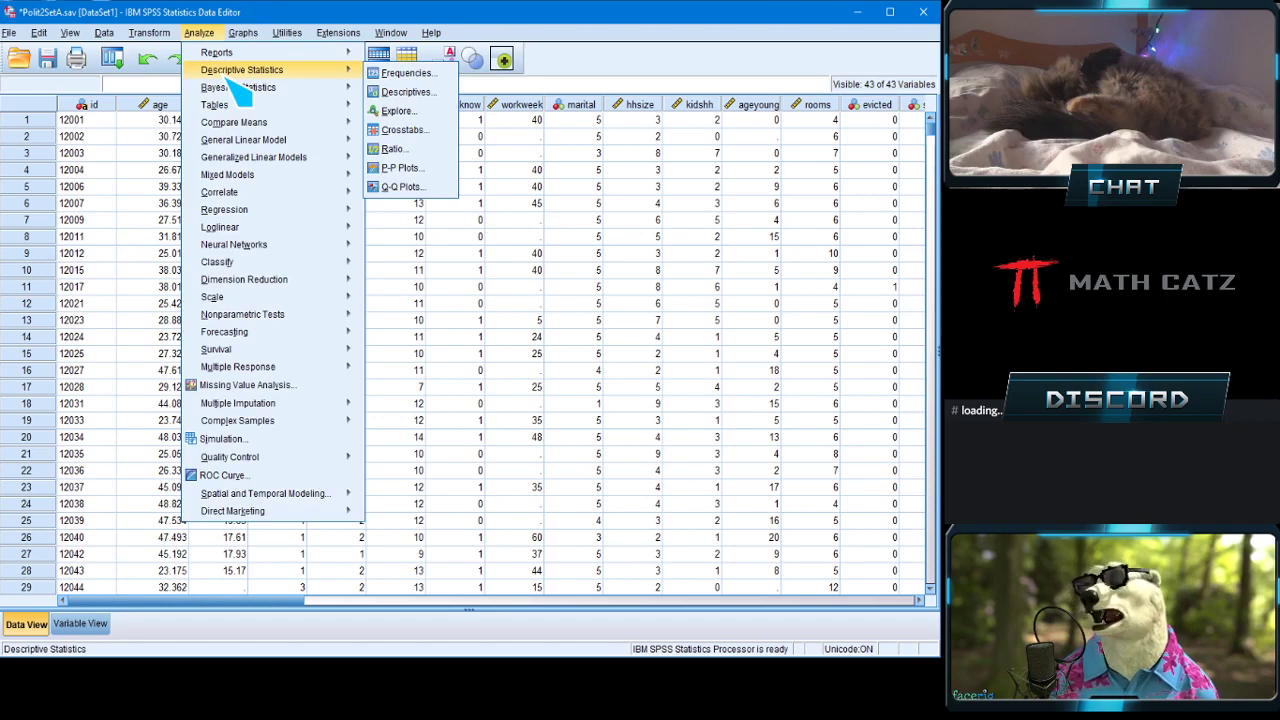
left_click(406, 74)
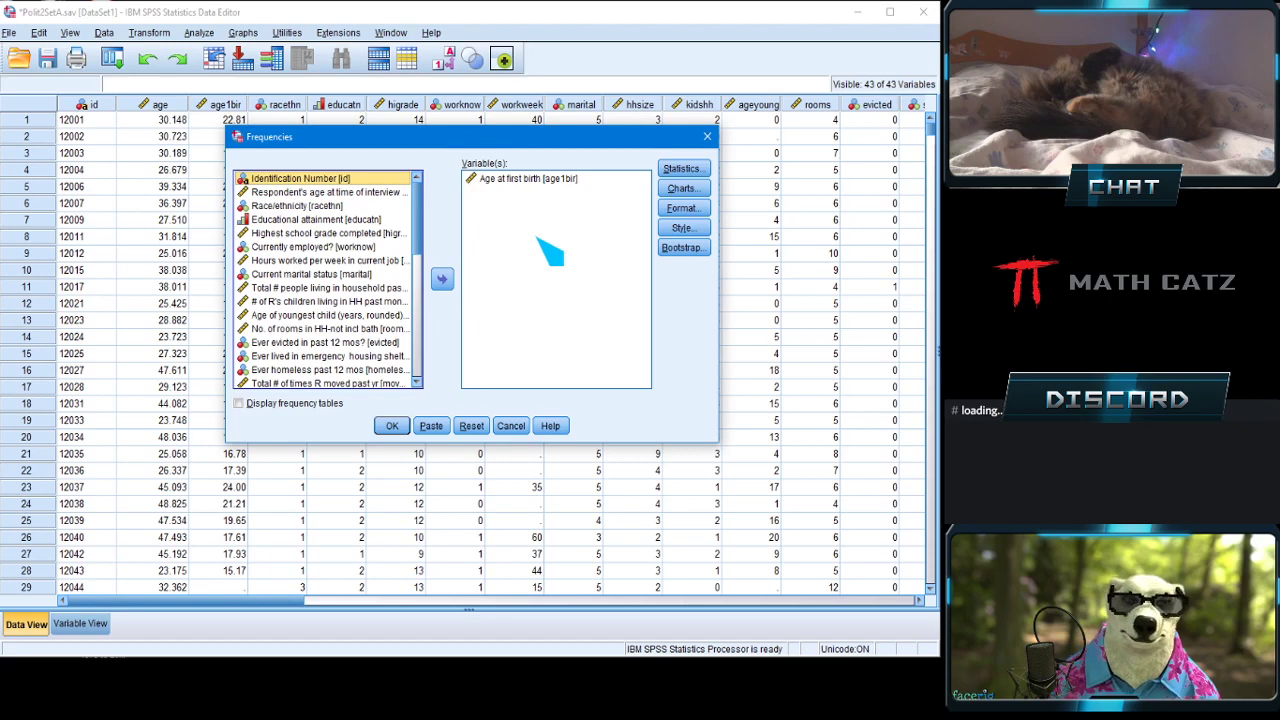
left_click(240, 404)
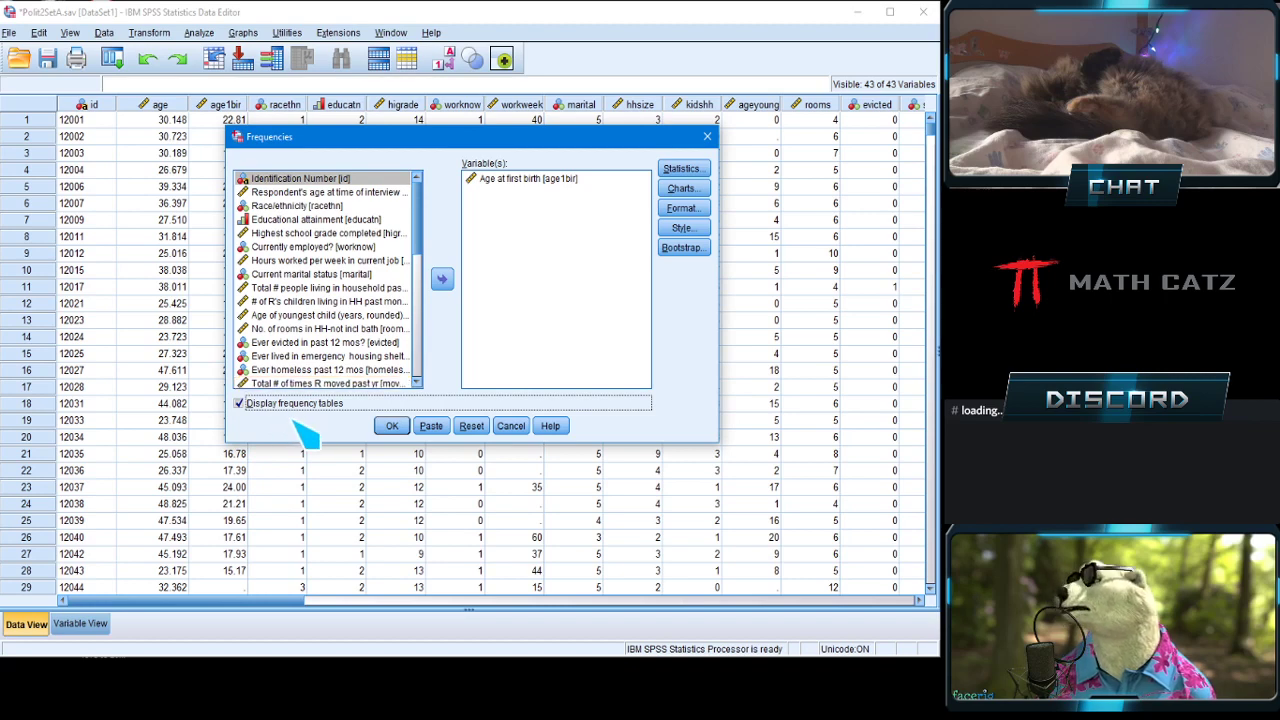
left_click(240, 404)
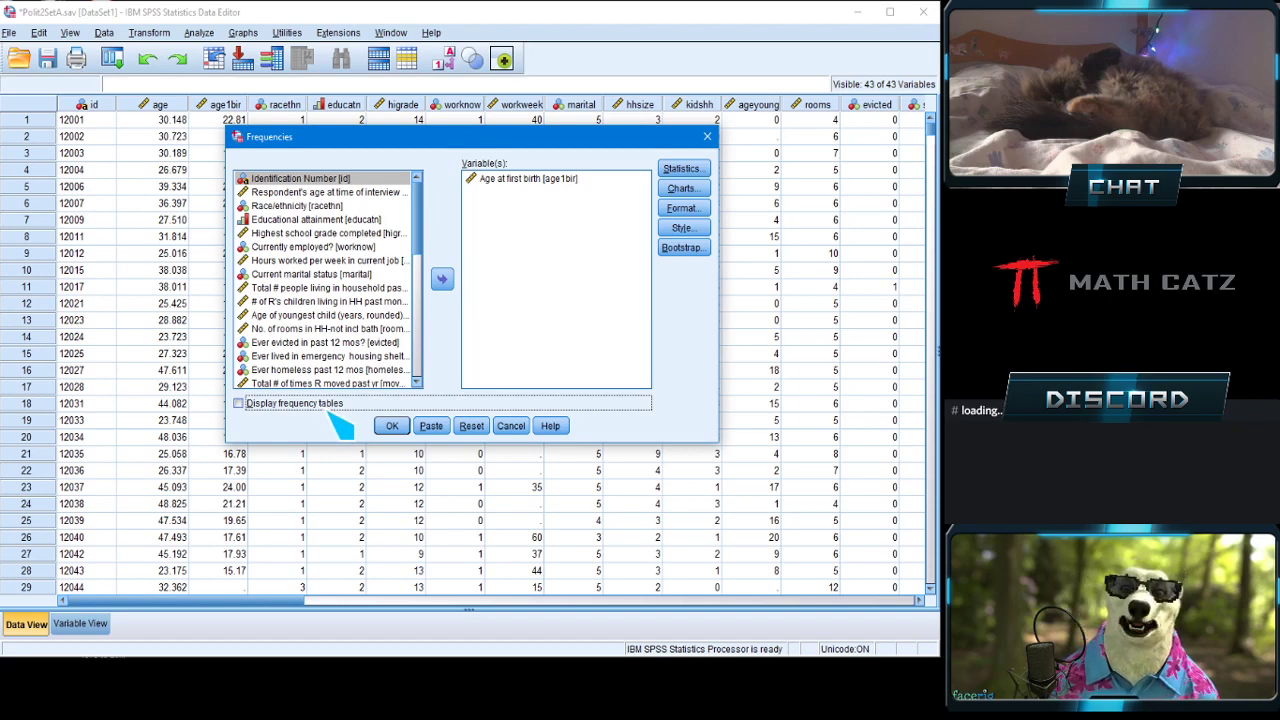
left_click(690, 170)
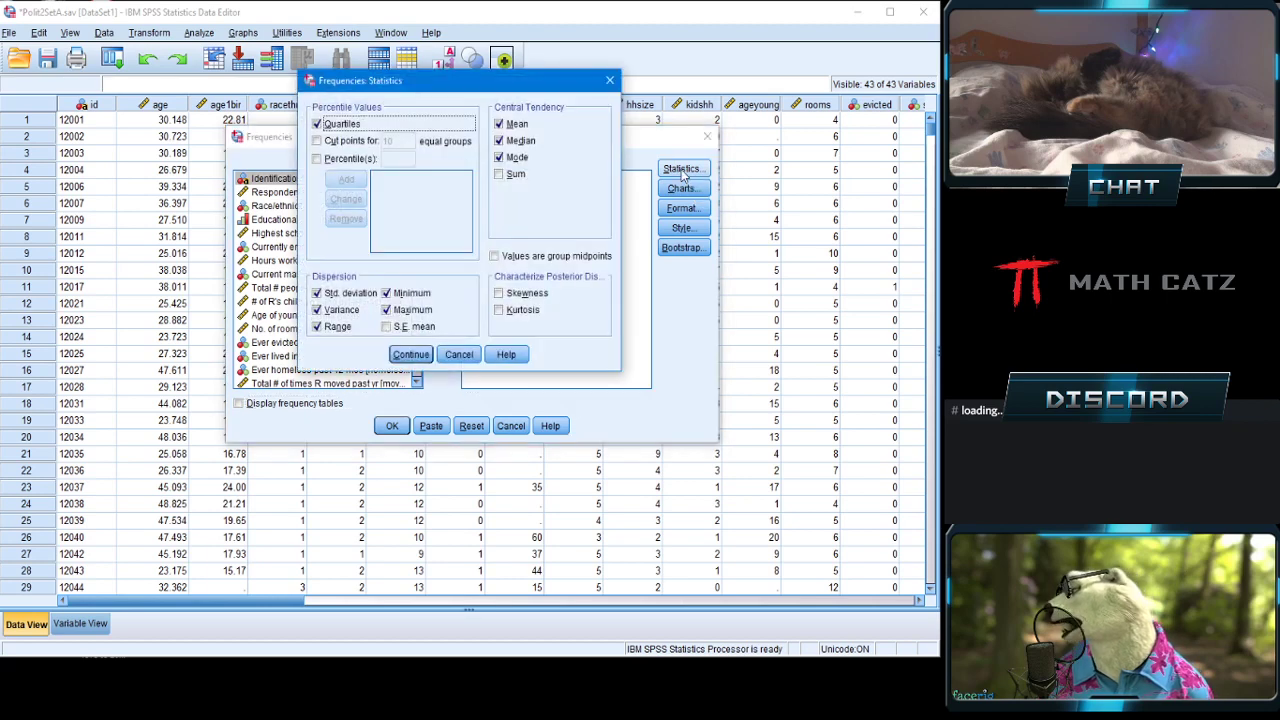
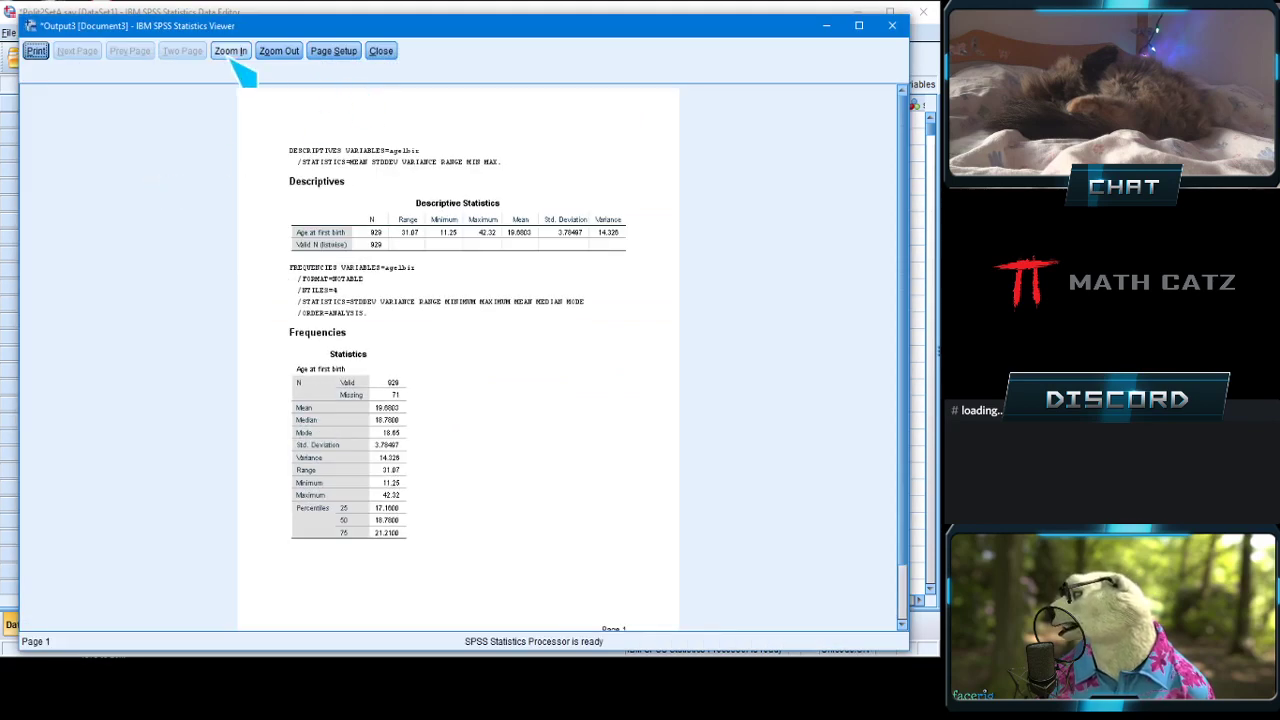
Compare the Descriptives and Frequencies statistics for Age at first birth in an enlarged print preview, including the percentiles, and close the preview.
left_click(230, 50)
left_click(230, 50)
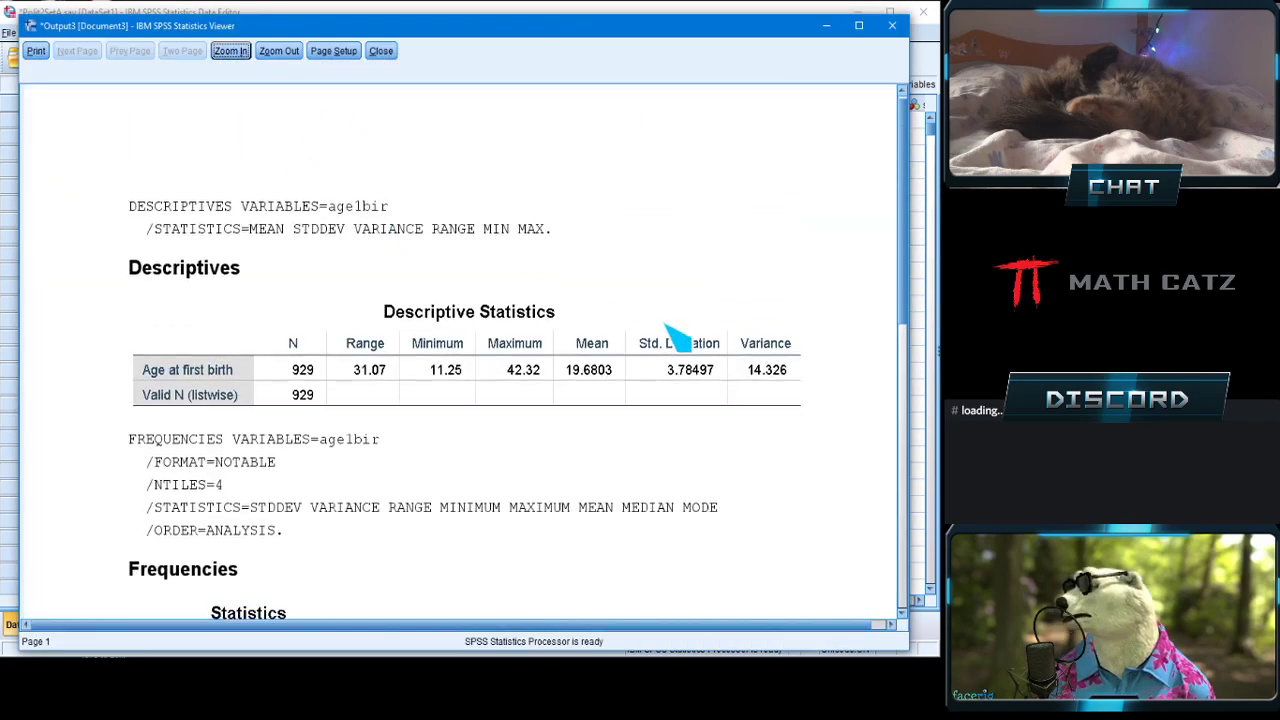
scroll(714, 351, "down", 1)
scroll(910, 262, "down", 2)
left_click_drag(908, 260, 909, 412)
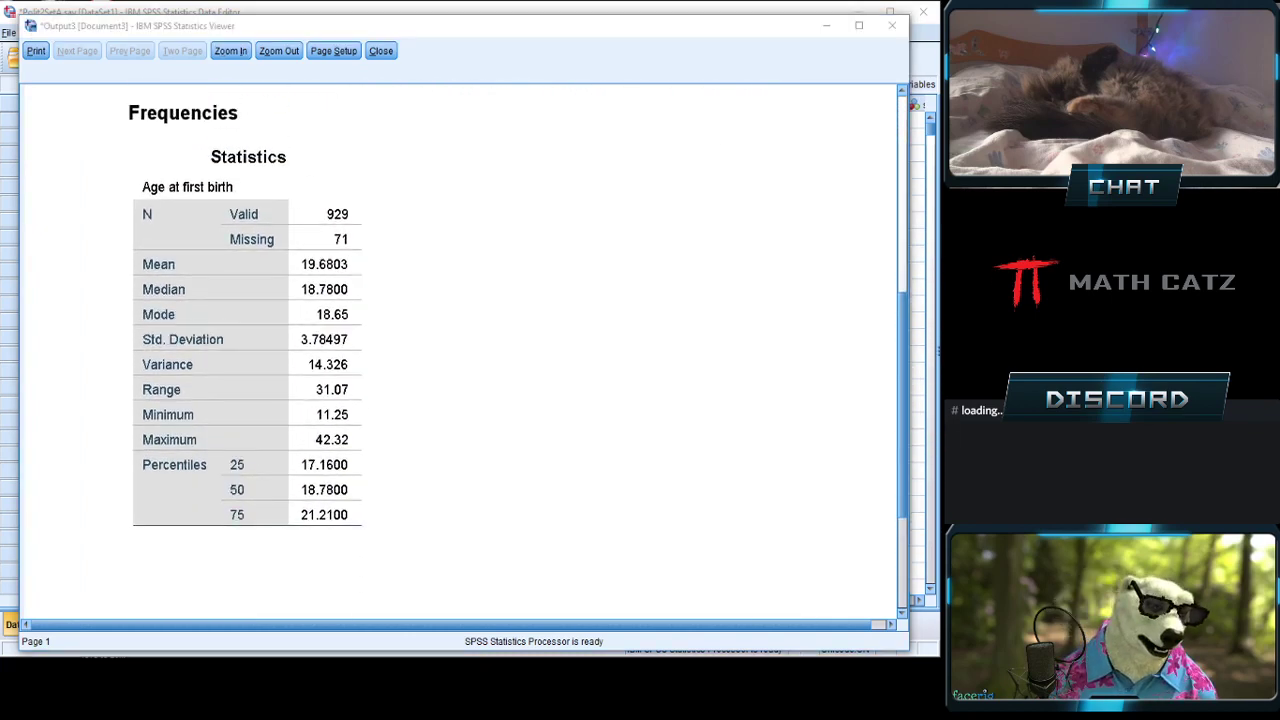
key("alt+Tab")
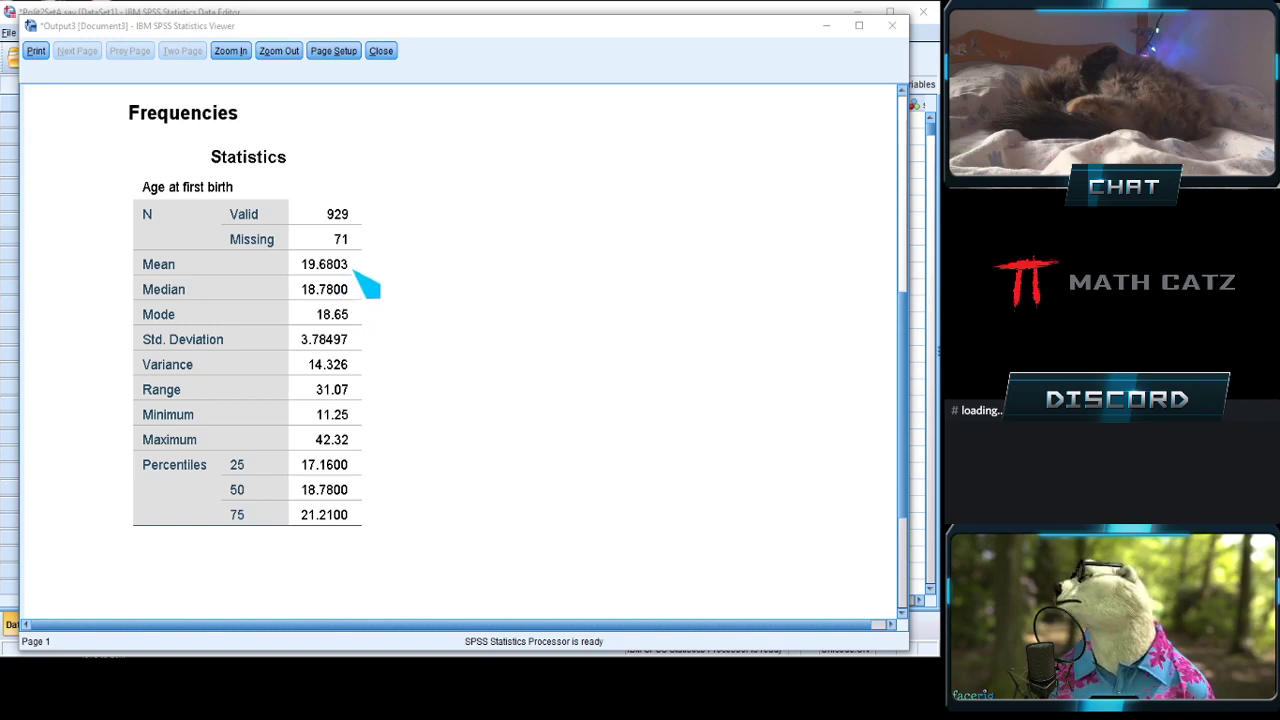
left_click_drag(904, 362, 906, 222)
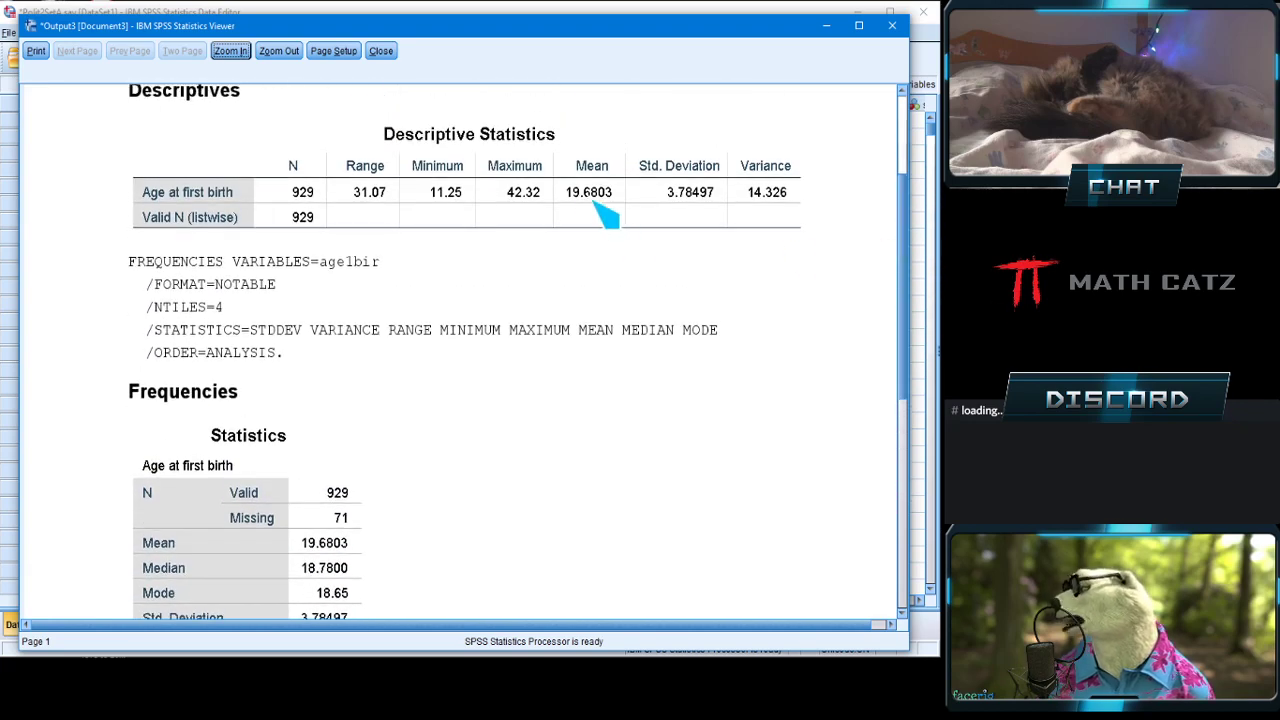
left_click_drag(903, 312, 904, 443)
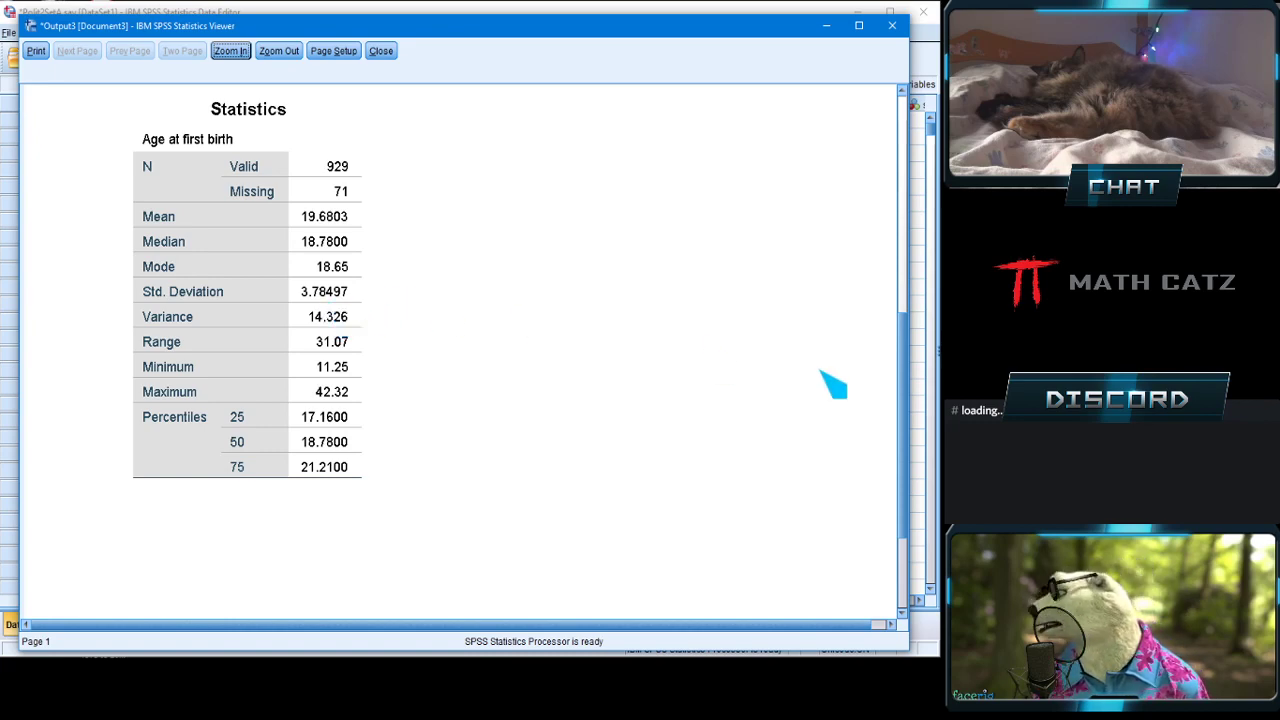
left_click_drag(903, 322, 911, 350)
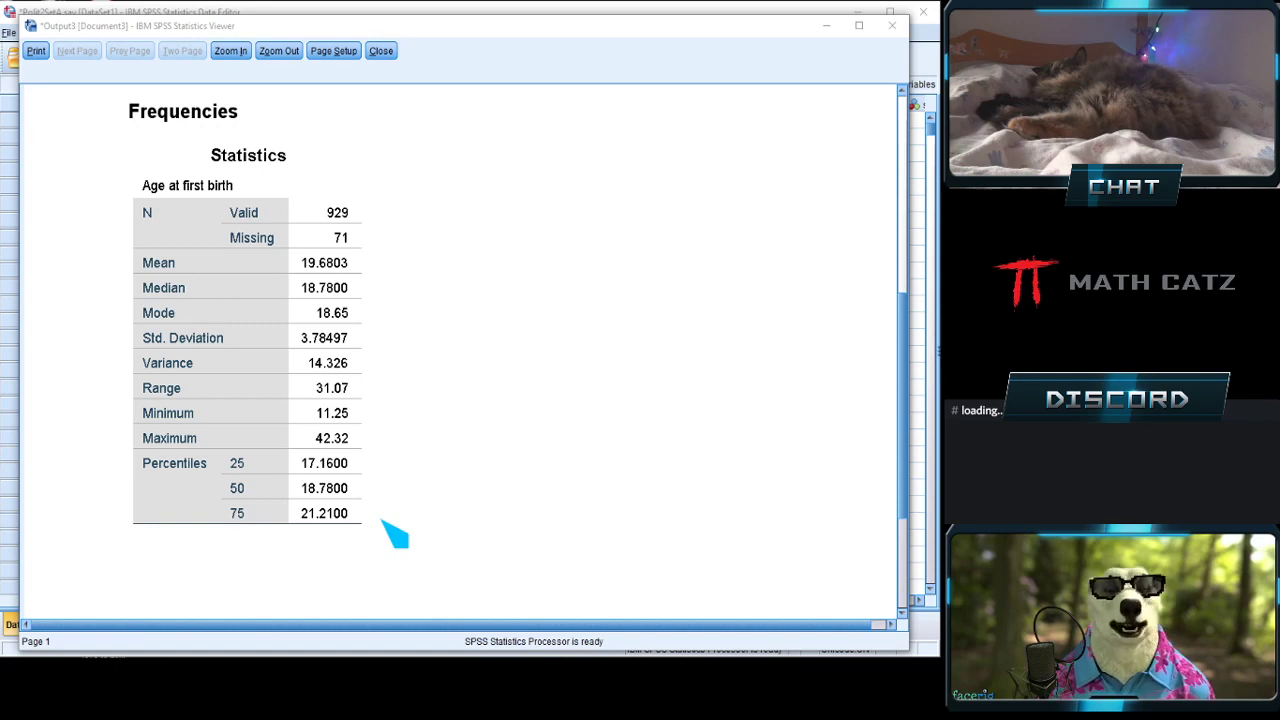
left_click(390, 56)
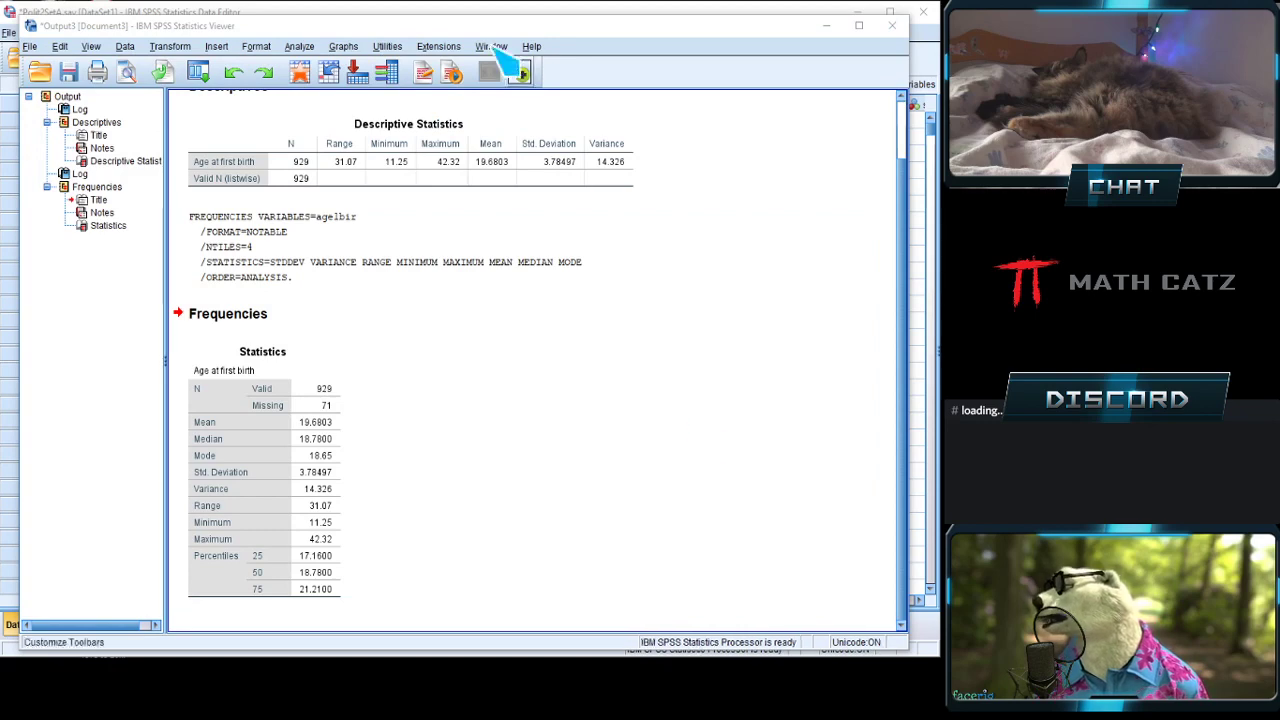
Return to the dataset in the Data Editor window.
left_click(440, 10)
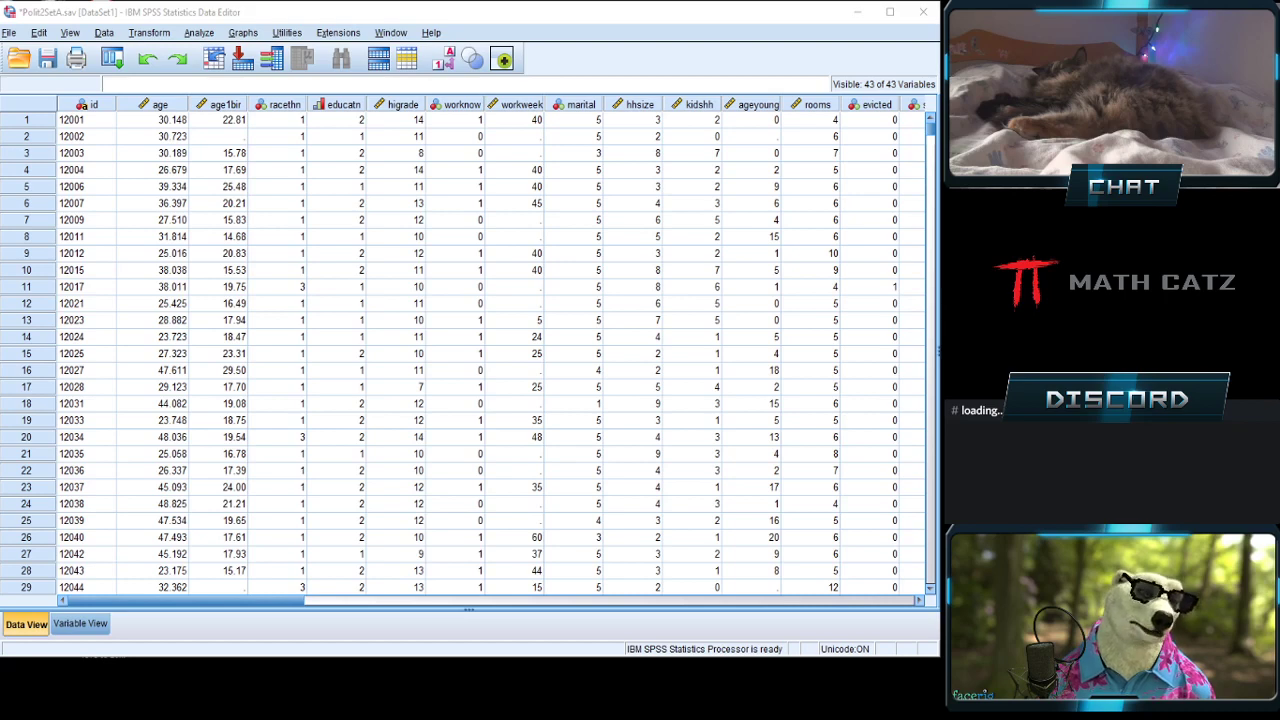
left_click(199, 33)
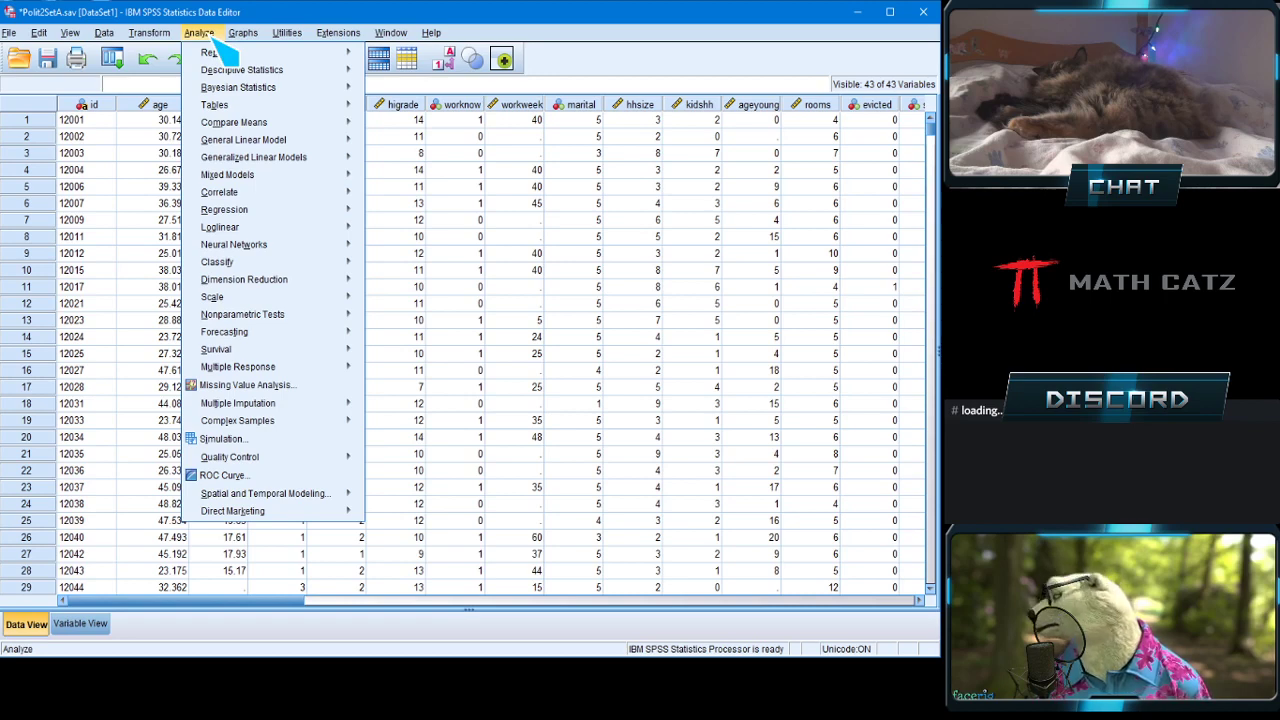
mouse_move(246, 73)
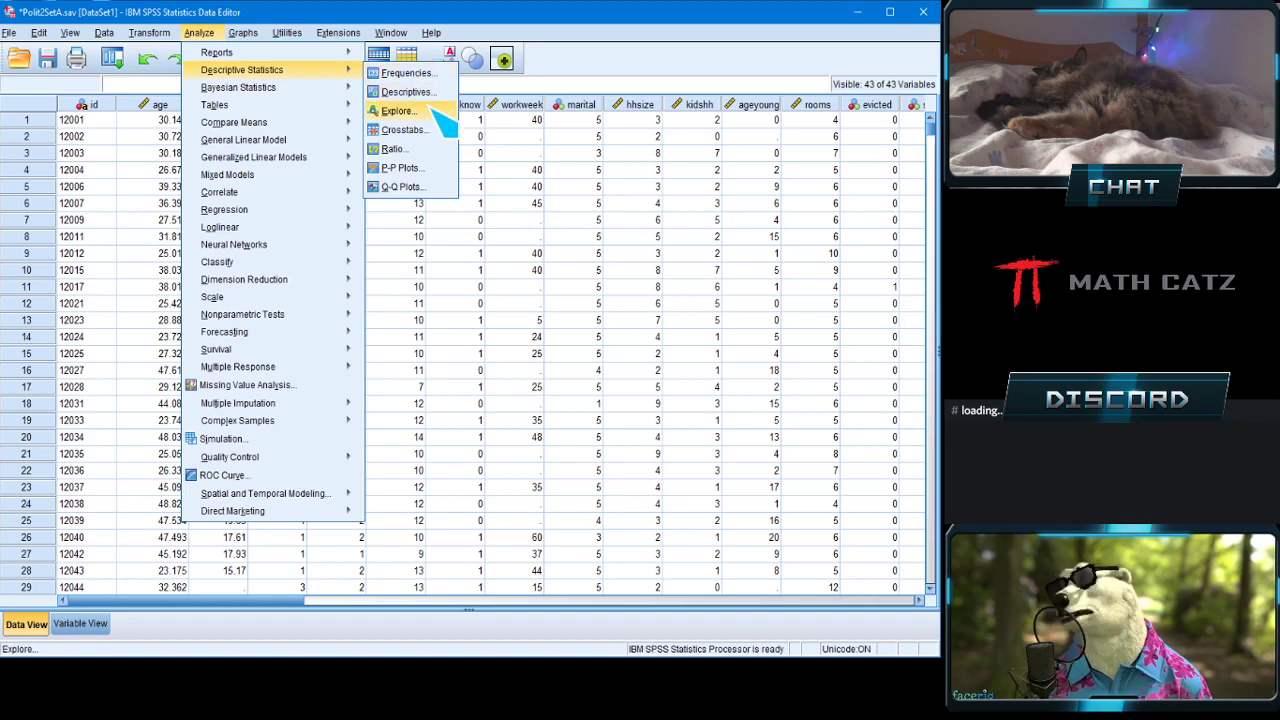
left_click(496, 358)
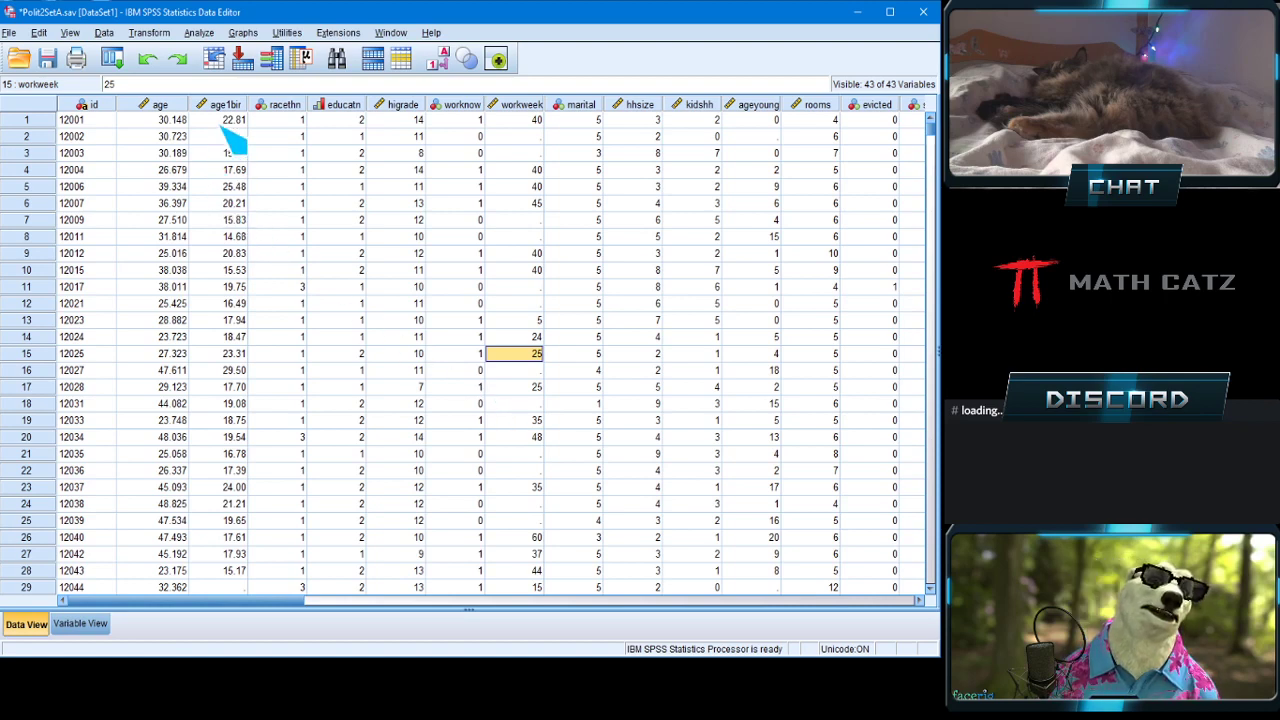
Open the Explore procedure and enlarge its dialog so the full variable names are readable.
left_click(204, 35)
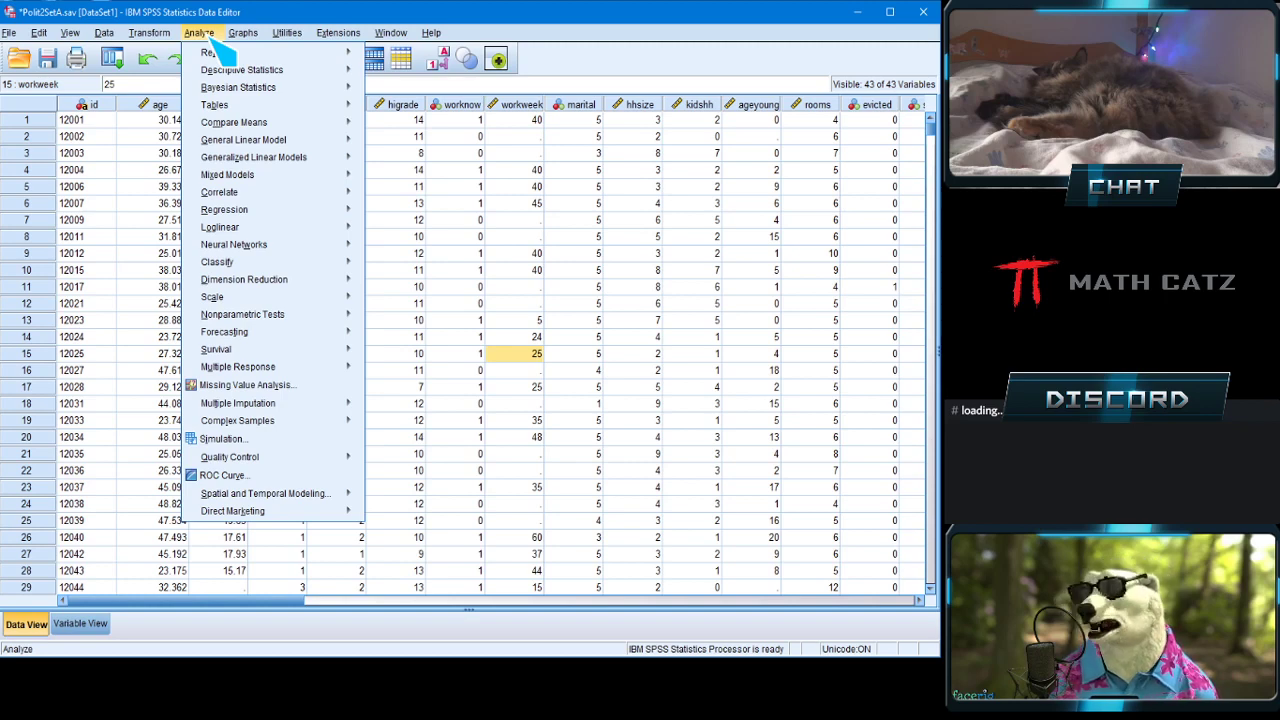
mouse_move(222, 72)
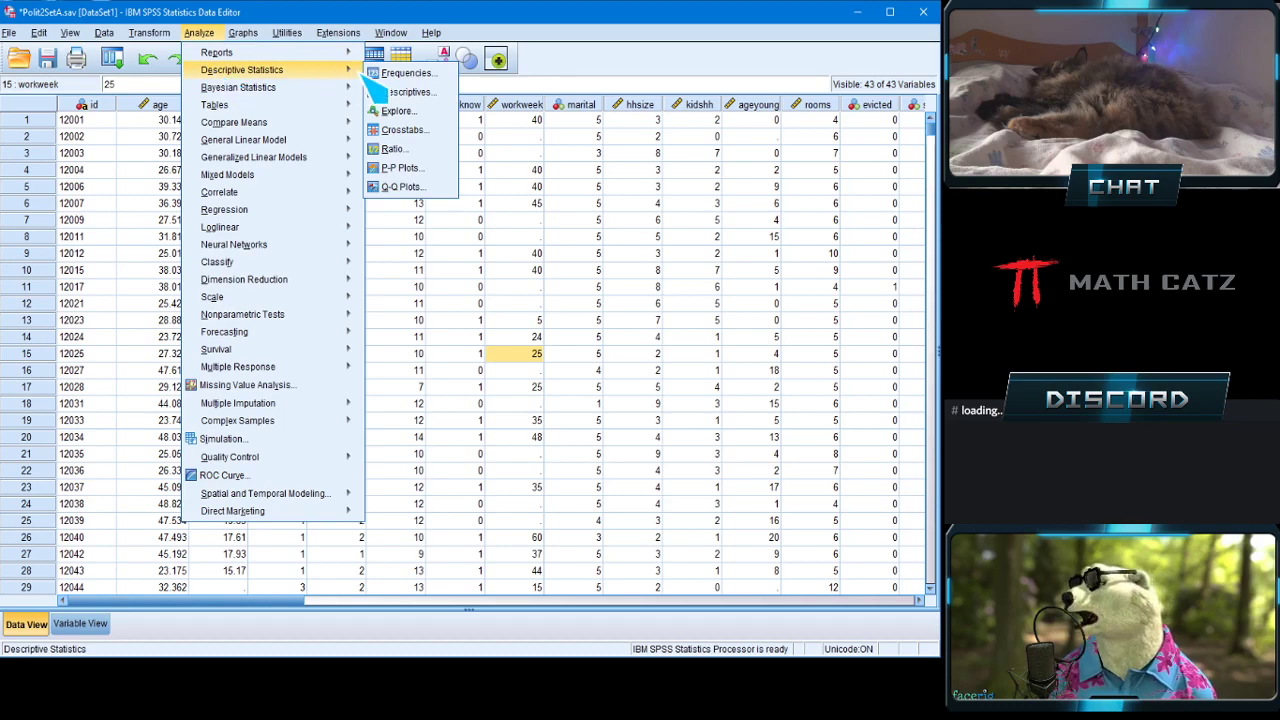
left_click(416, 113)
left_click_drag(500, 182, 282, 128)
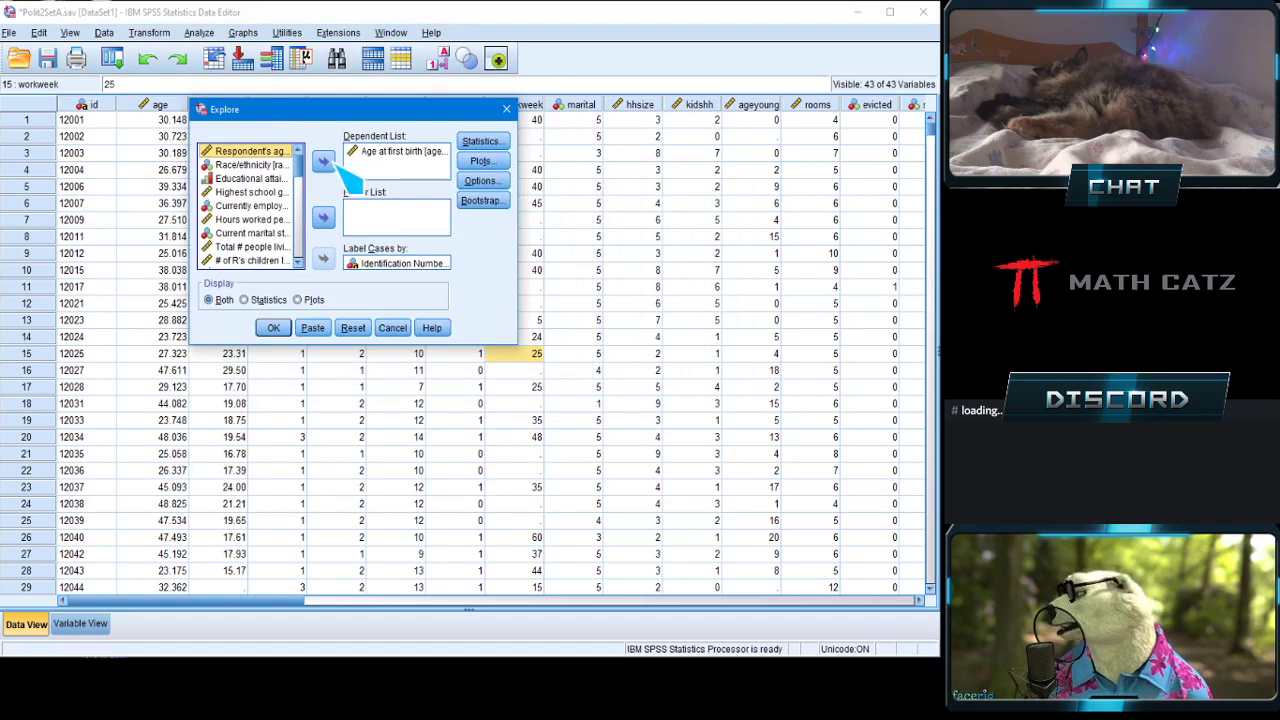
left_click_drag(516, 343, 634, 507)
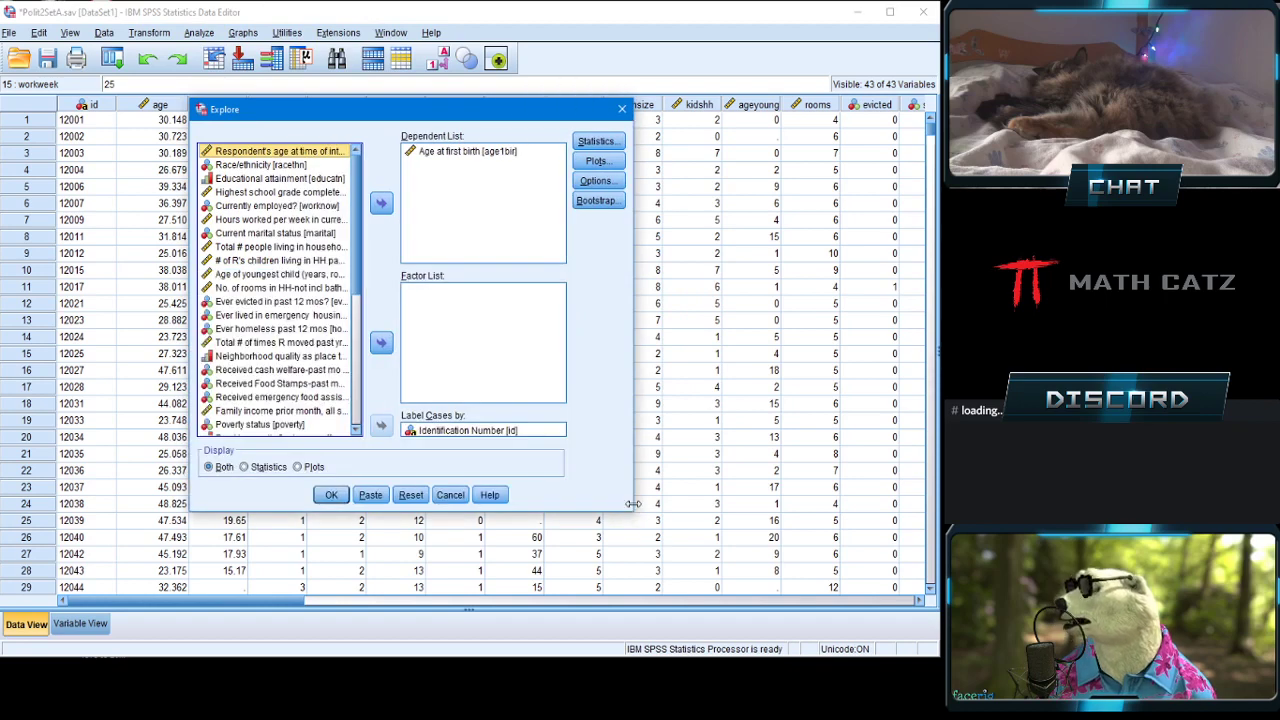
Remove Identification Number from the case labels and Age at first birth from the dependent list.
left_click(448, 432)
left_click(381, 426)
left_click(440, 232)
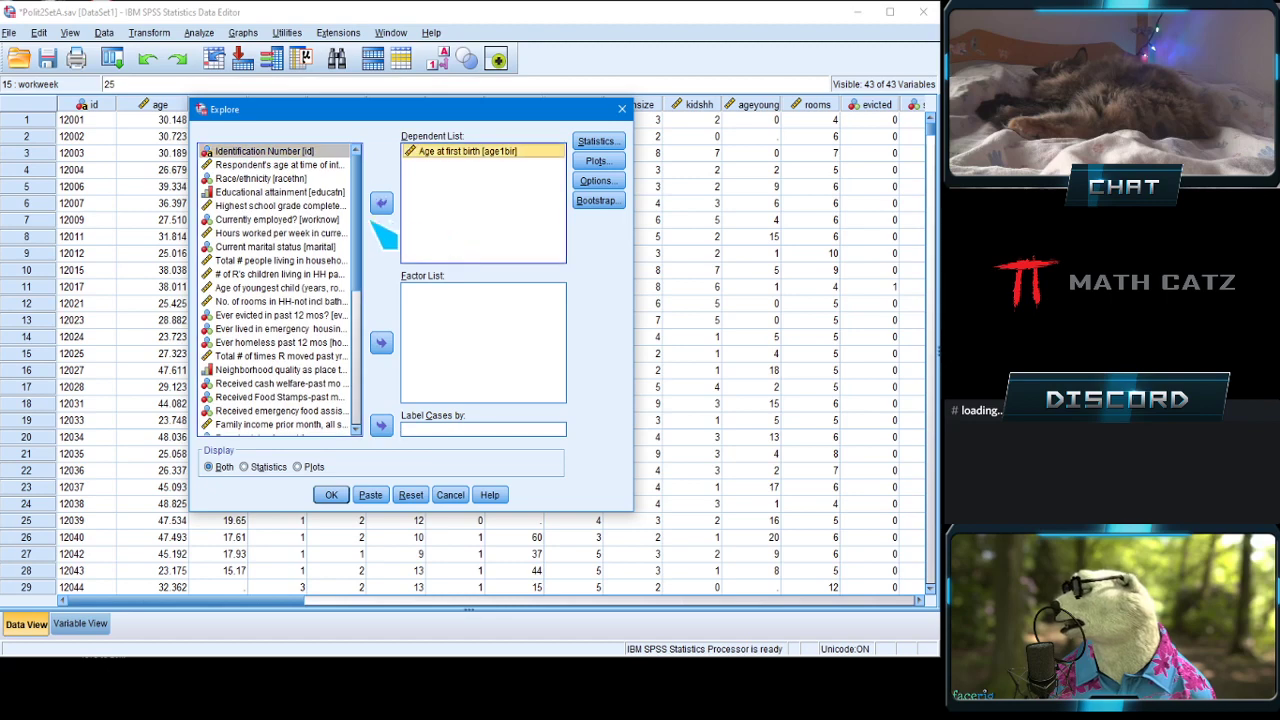
left_click(381, 203)
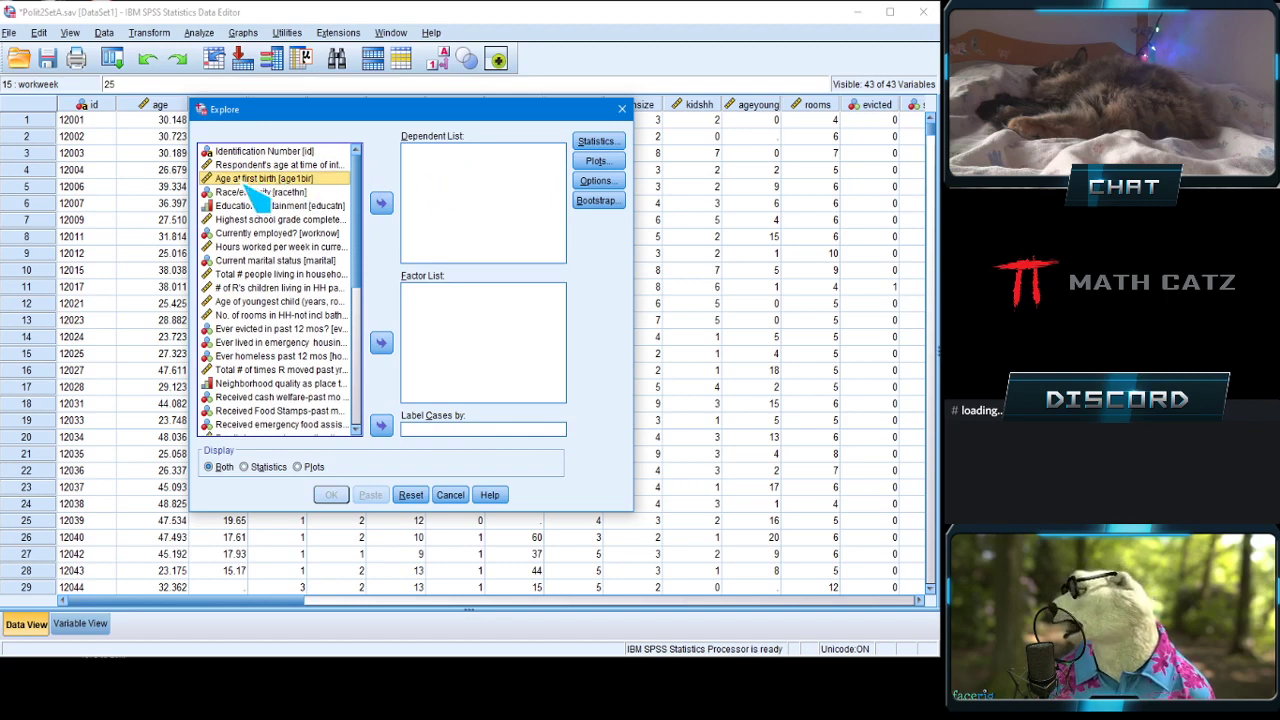
Assign Age at first birth as the dependent variable and label the cases by Identification Number.
left_click(381, 203)
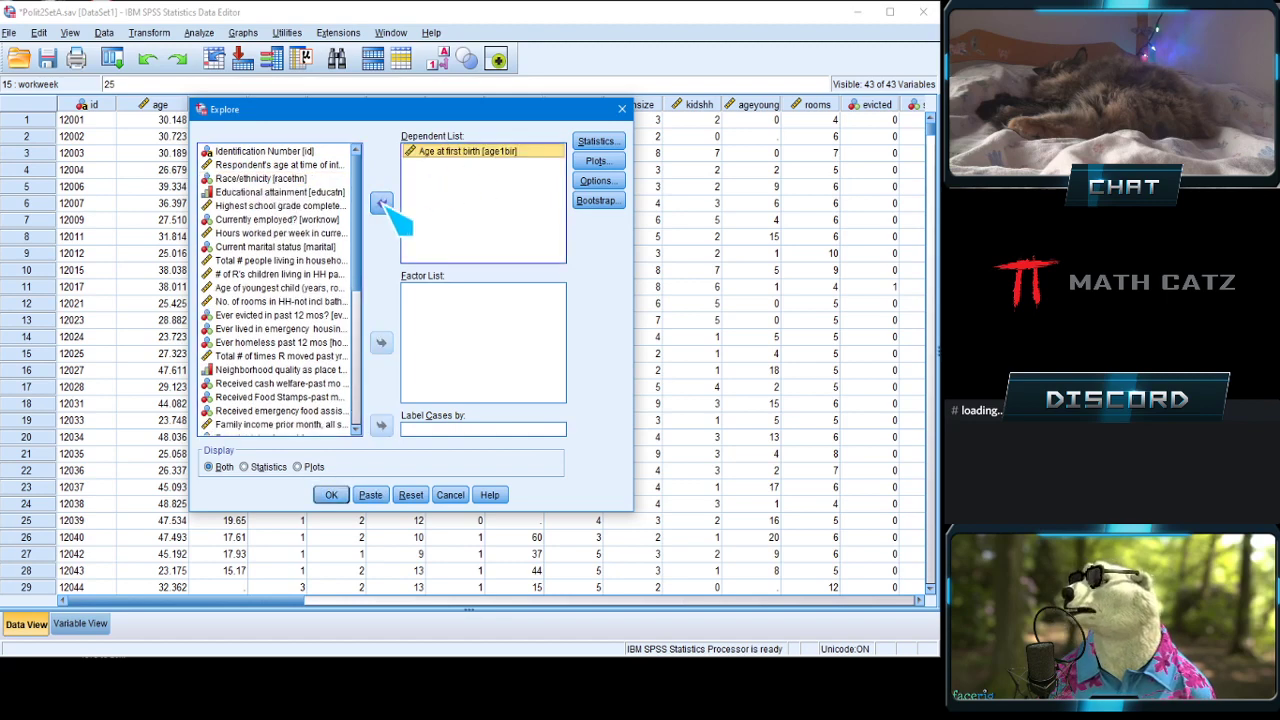
left_click(429, 433)
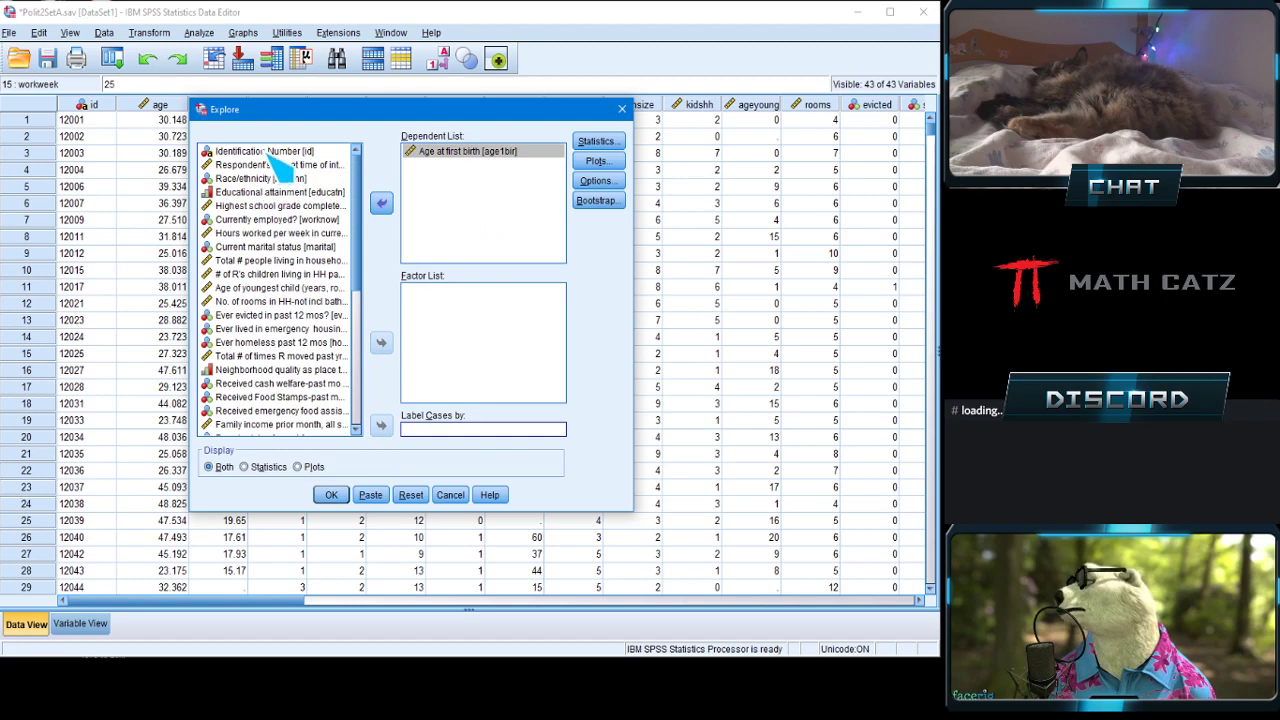
left_click(264, 151)
left_click(381, 425)
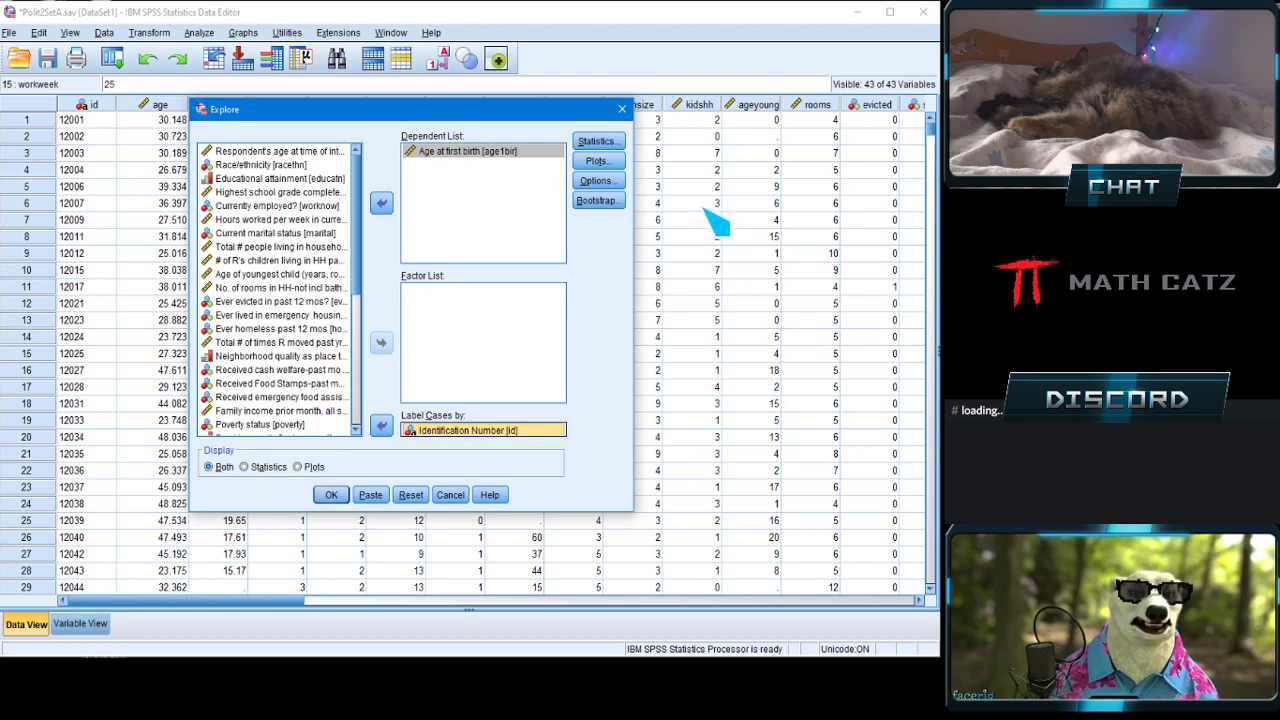
Request descriptives with a 95% confidence interval for the mean, outliers and percentiles, leaving out M-estimators.
left_click(598, 141)
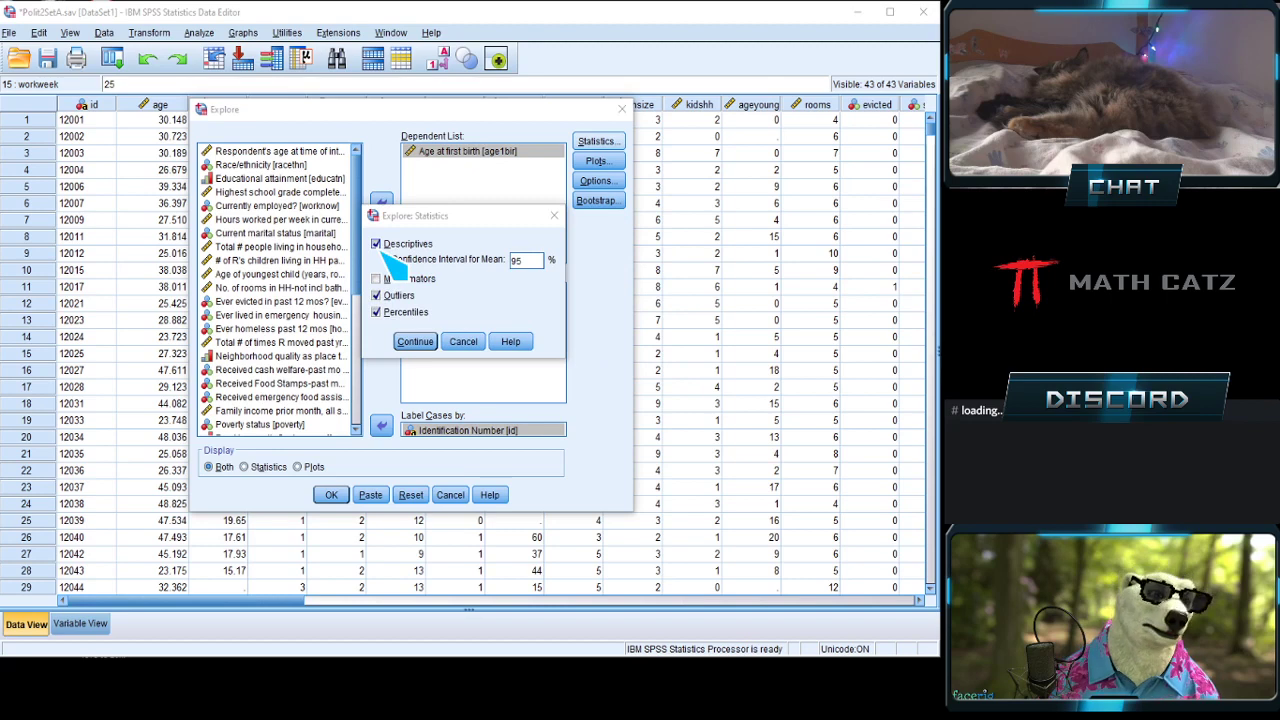
left_click(377, 312)
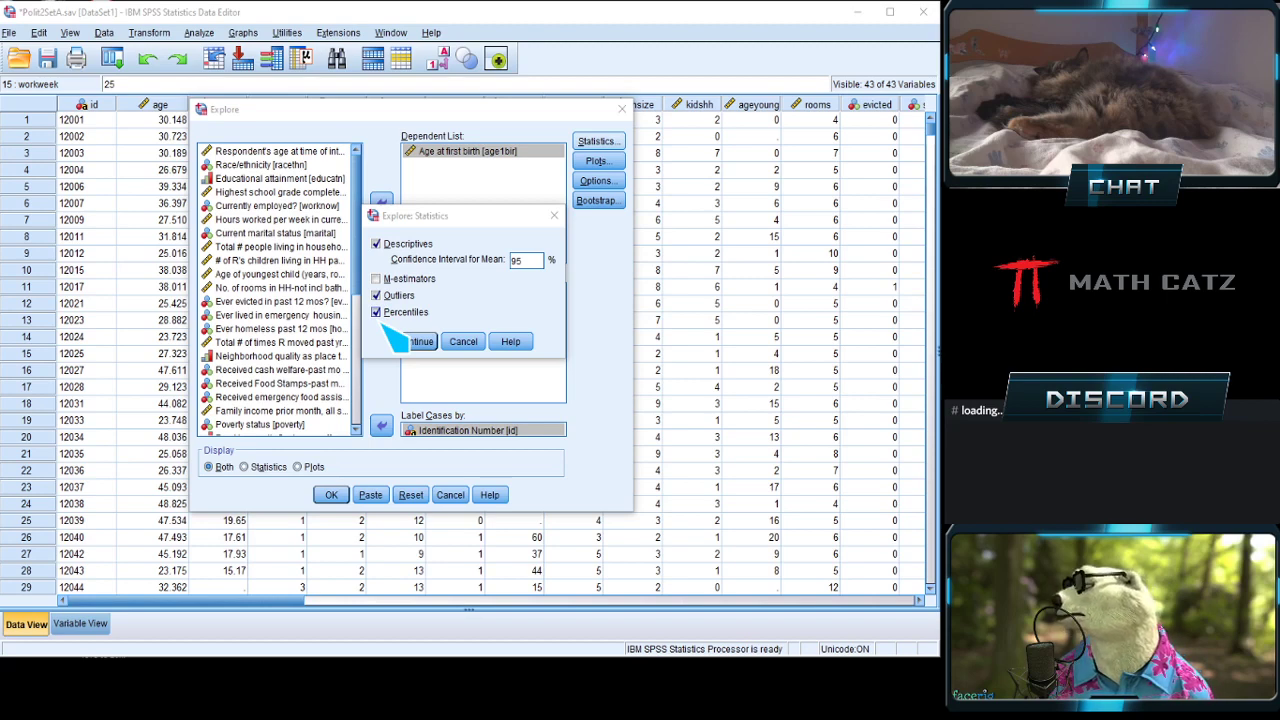
left_click(415, 341)
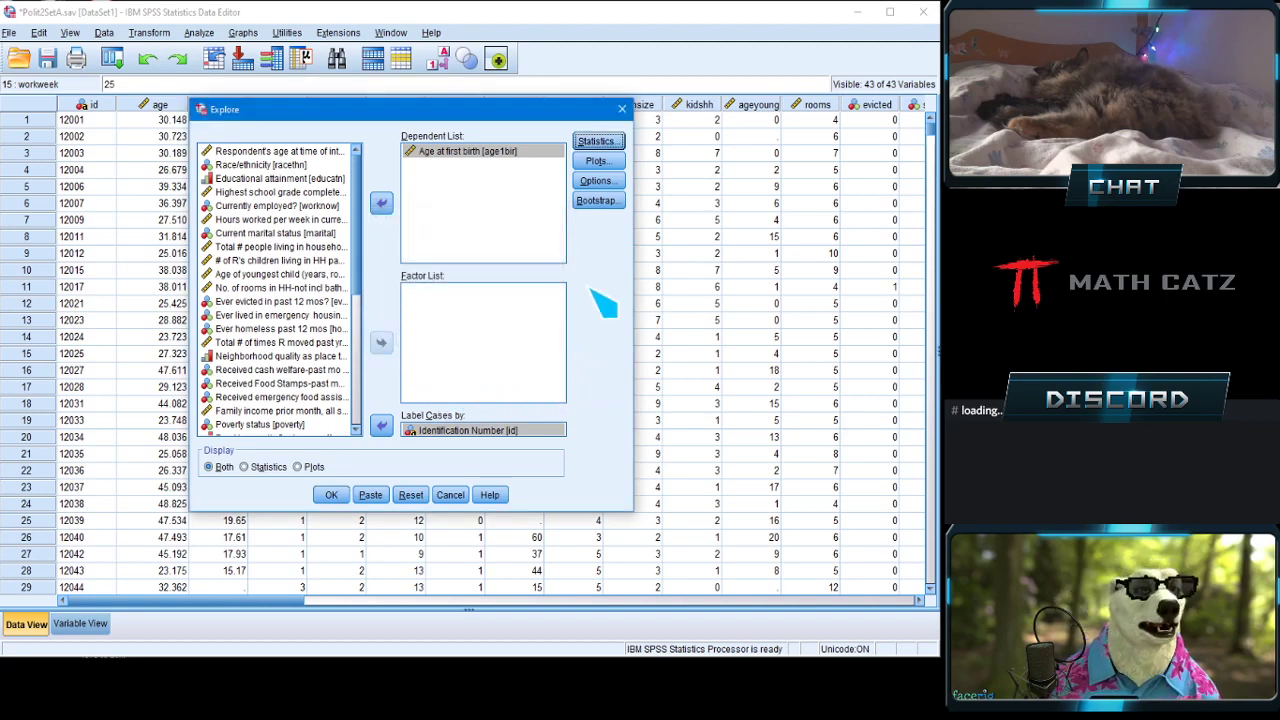
Request boxplots with factor levels together, without stem-and-leaf, histogram or normality plots, and run Explore displaying both statistics and plots.
left_click(600, 162)
left_click_drag(552, 190, 437, 186)
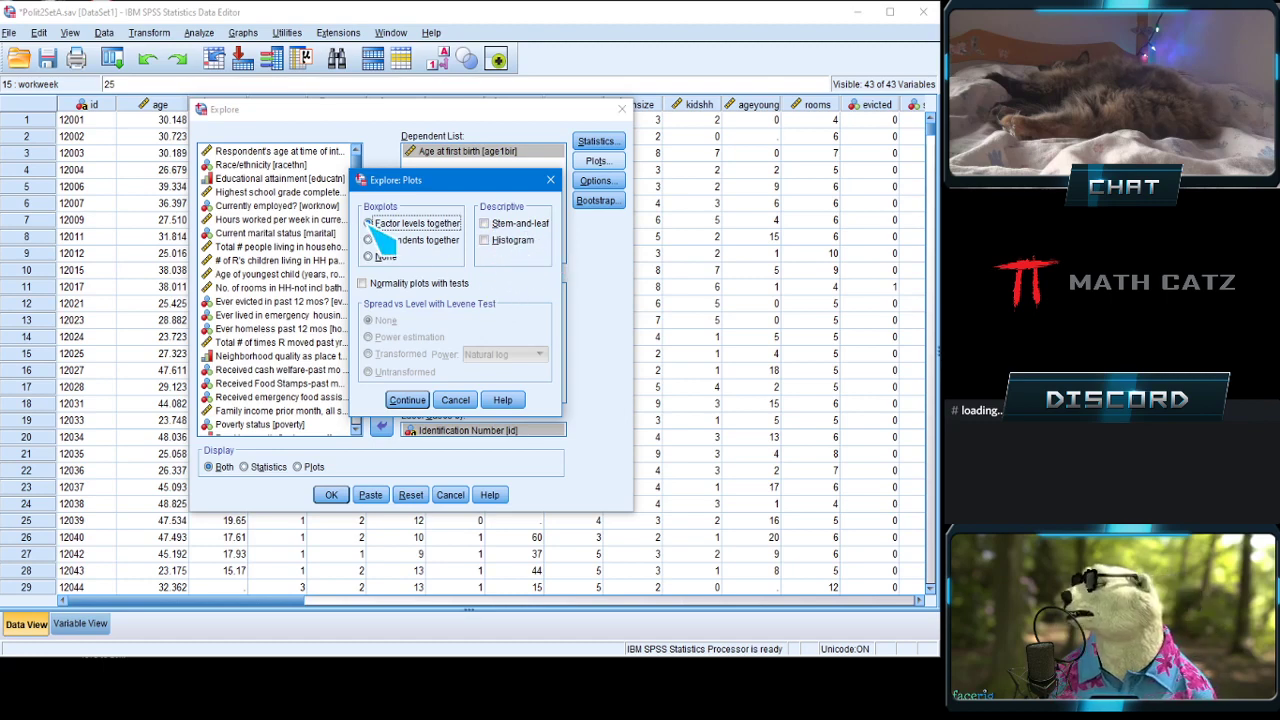
left_click(408, 400)
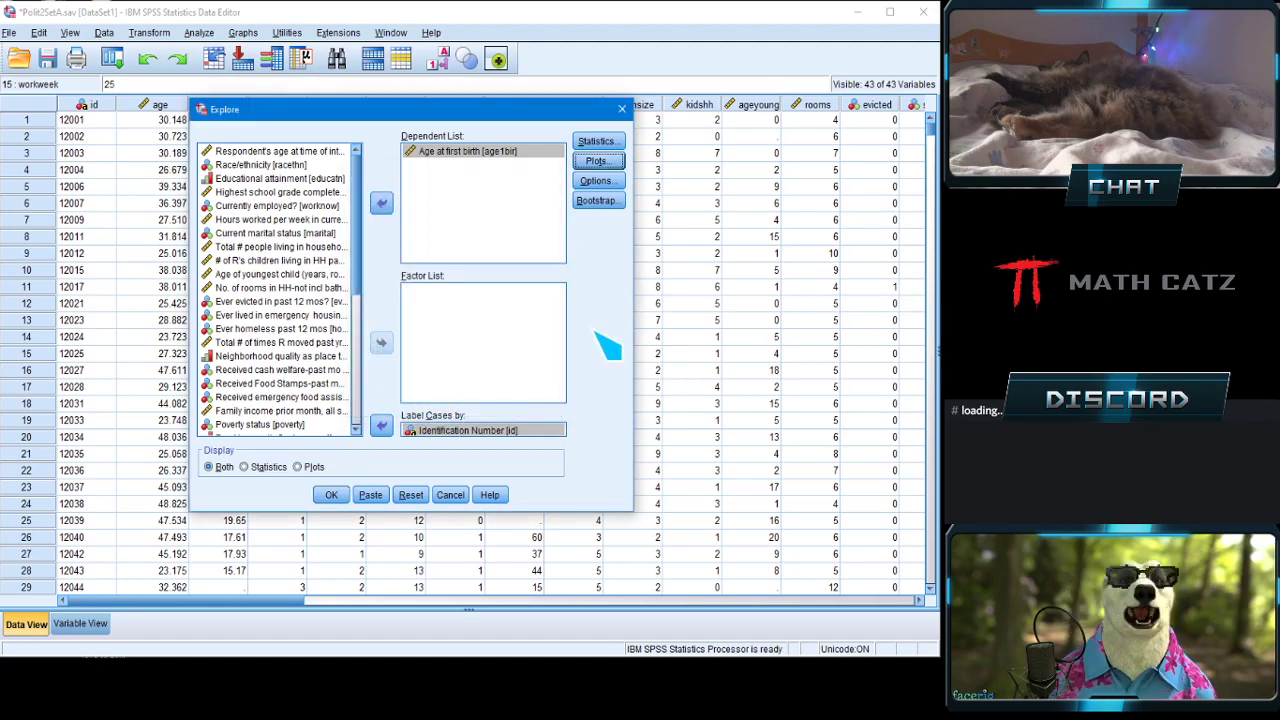
left_click(344, 503)
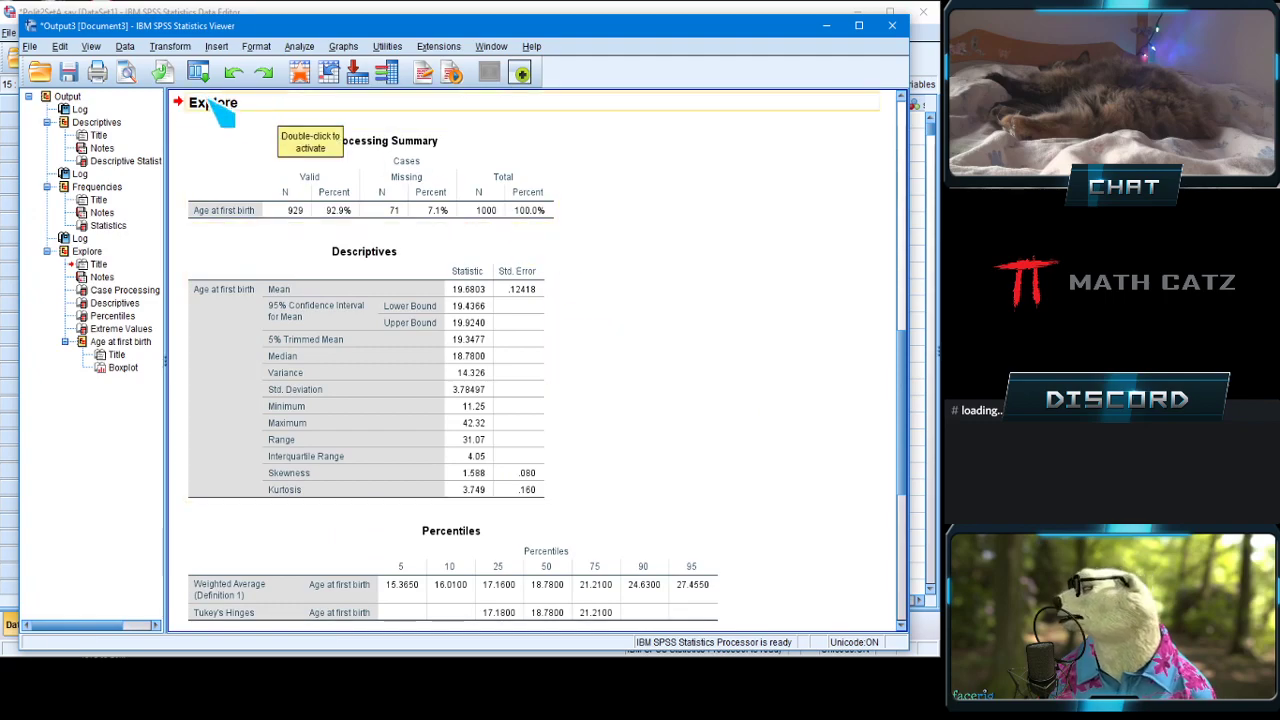
Look over the Descriptives and Frequencies results and the Explore syntax in an enlarged print preview, then close the preview.
left_click(127, 72)
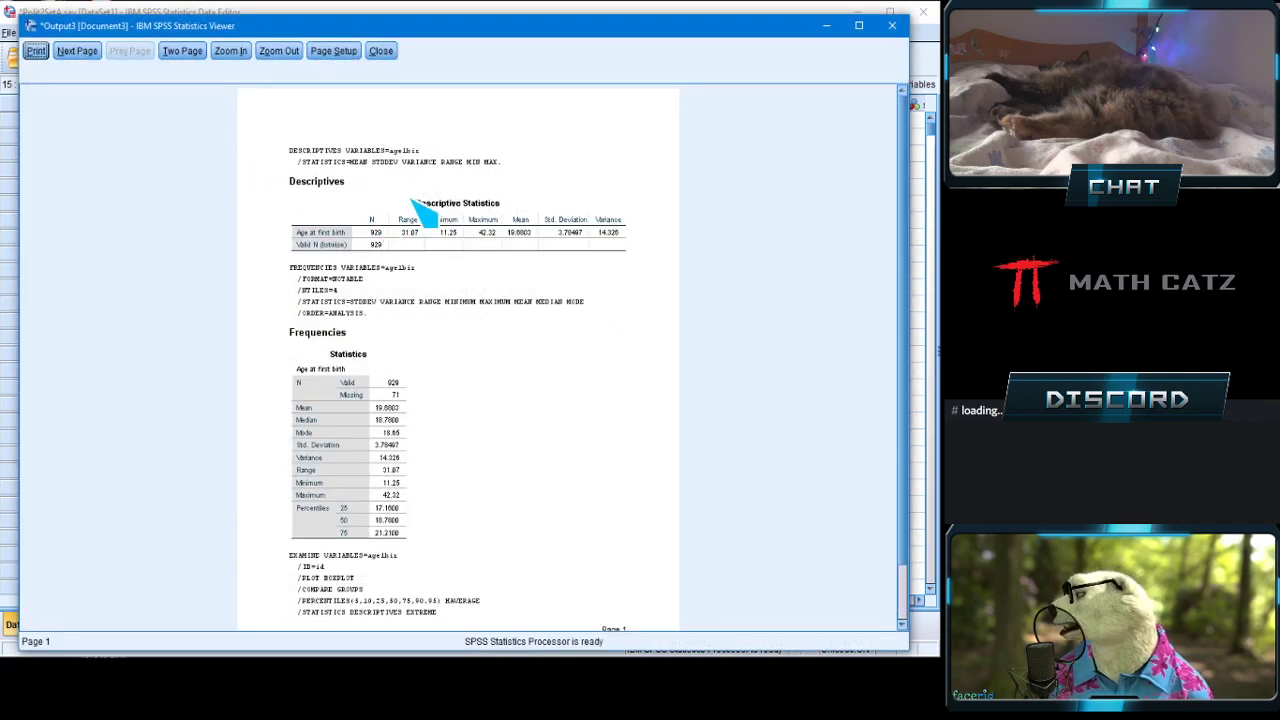
left_click(230, 51)
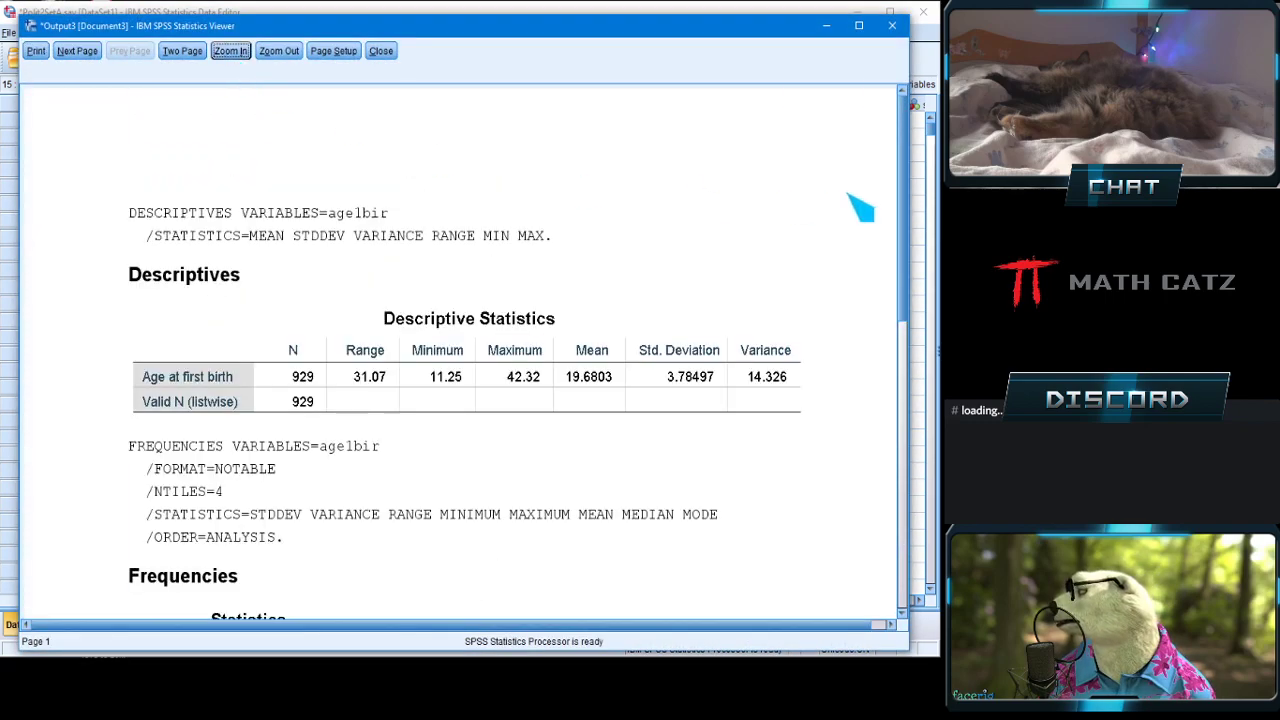
scroll(850, 205, "down", 3)
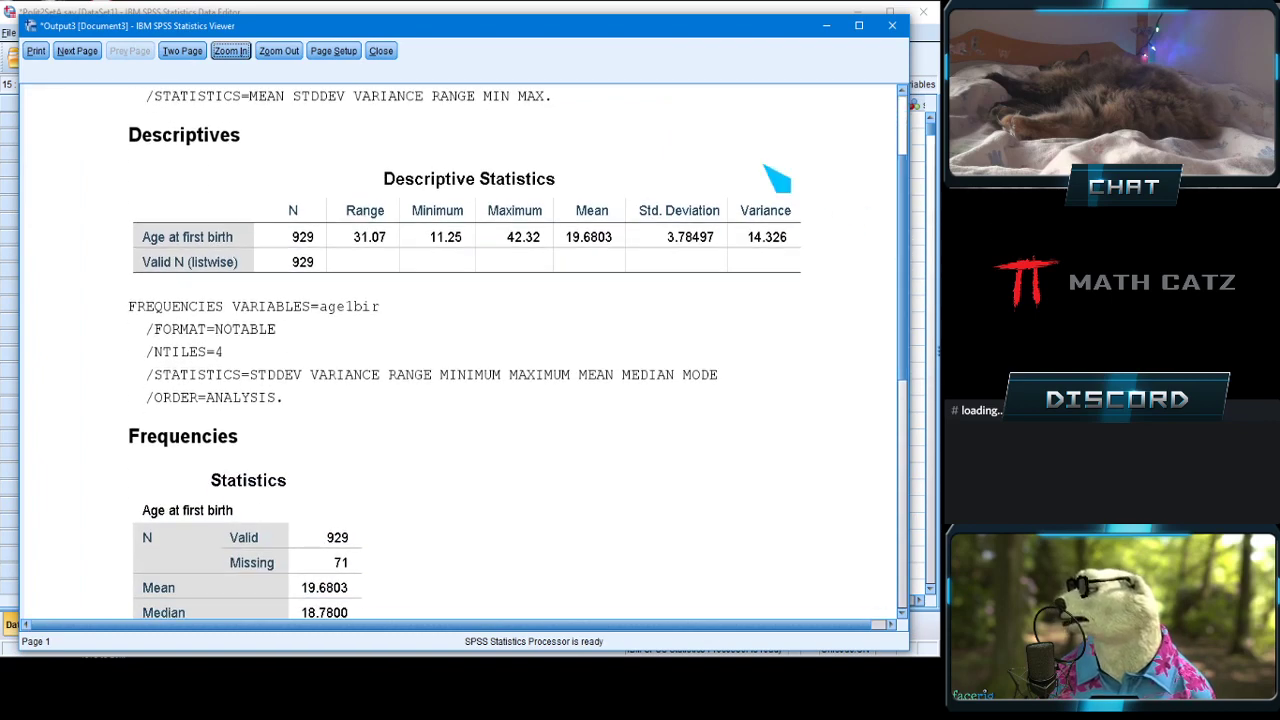
scroll(899, 282, "down", 1)
left_click_drag(899, 282, 914, 518)
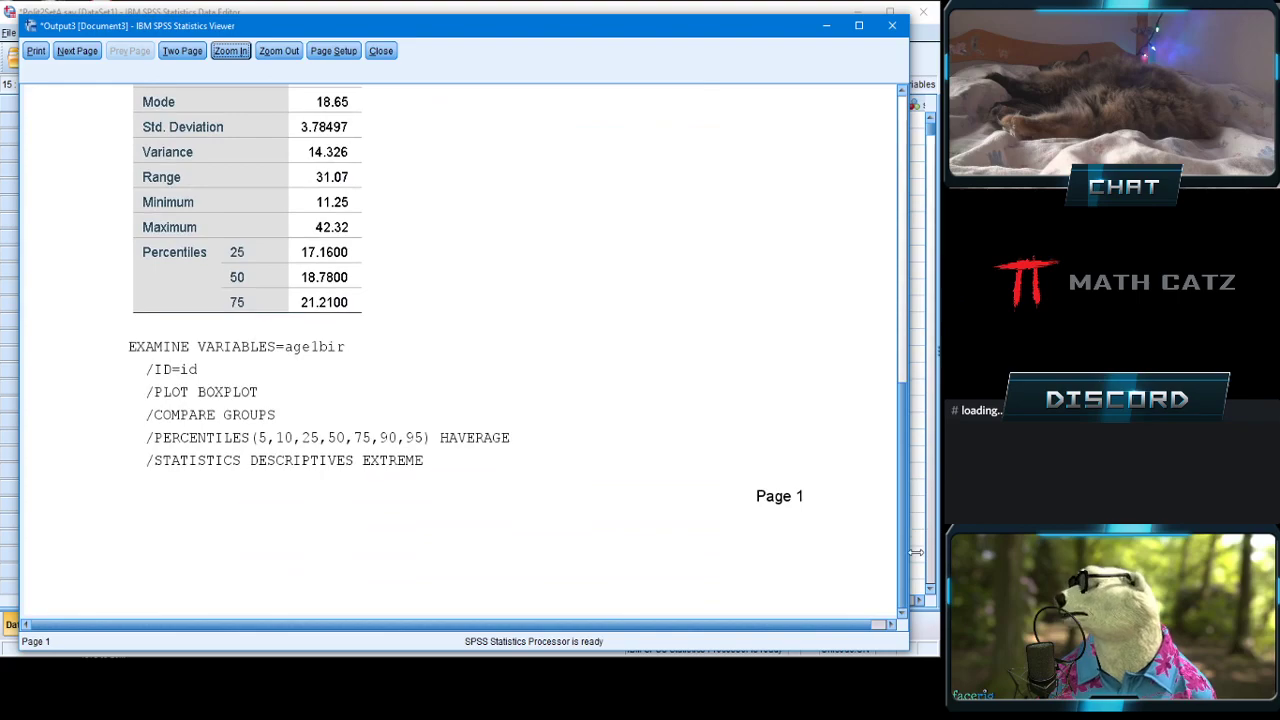
scroll(537, 125, "up", 10)
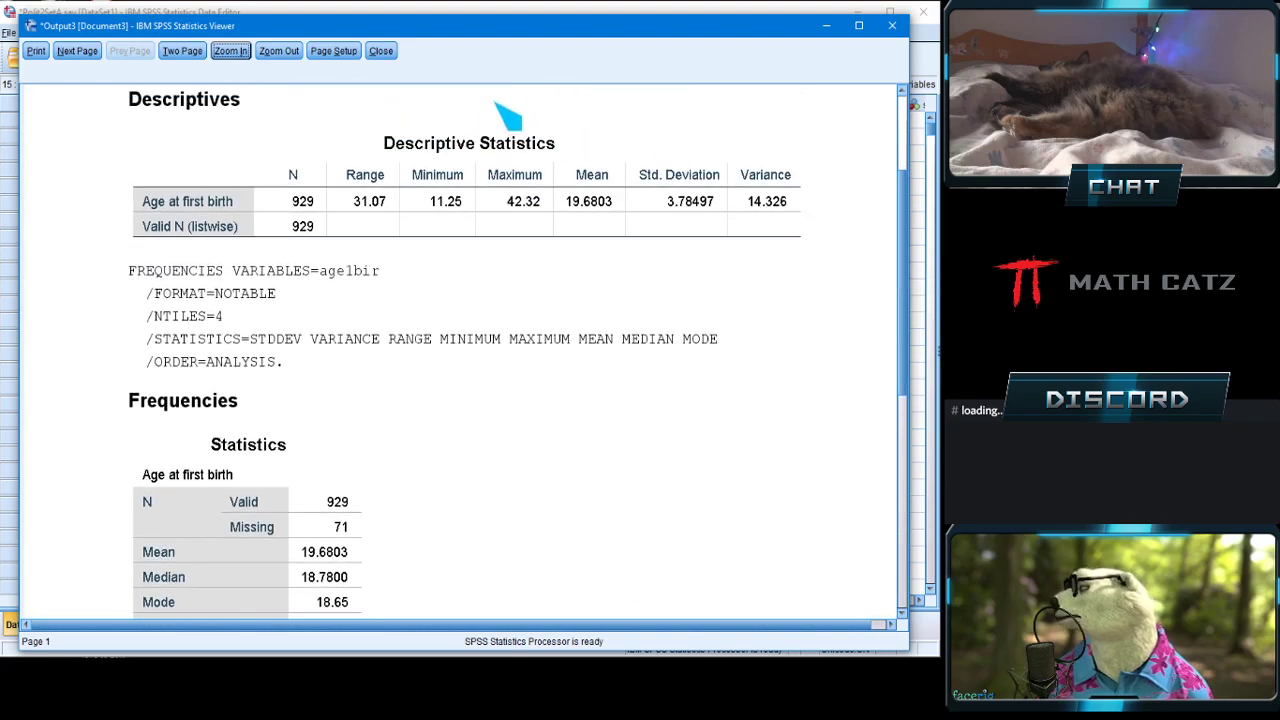
left_click(382, 51)
Review the Explore output for Age at first birth, from the case processing summary through percentiles and extreme values to the boxplot.
scroll(806, 432, "down", 5)
scroll(806, 432, "down", 10)
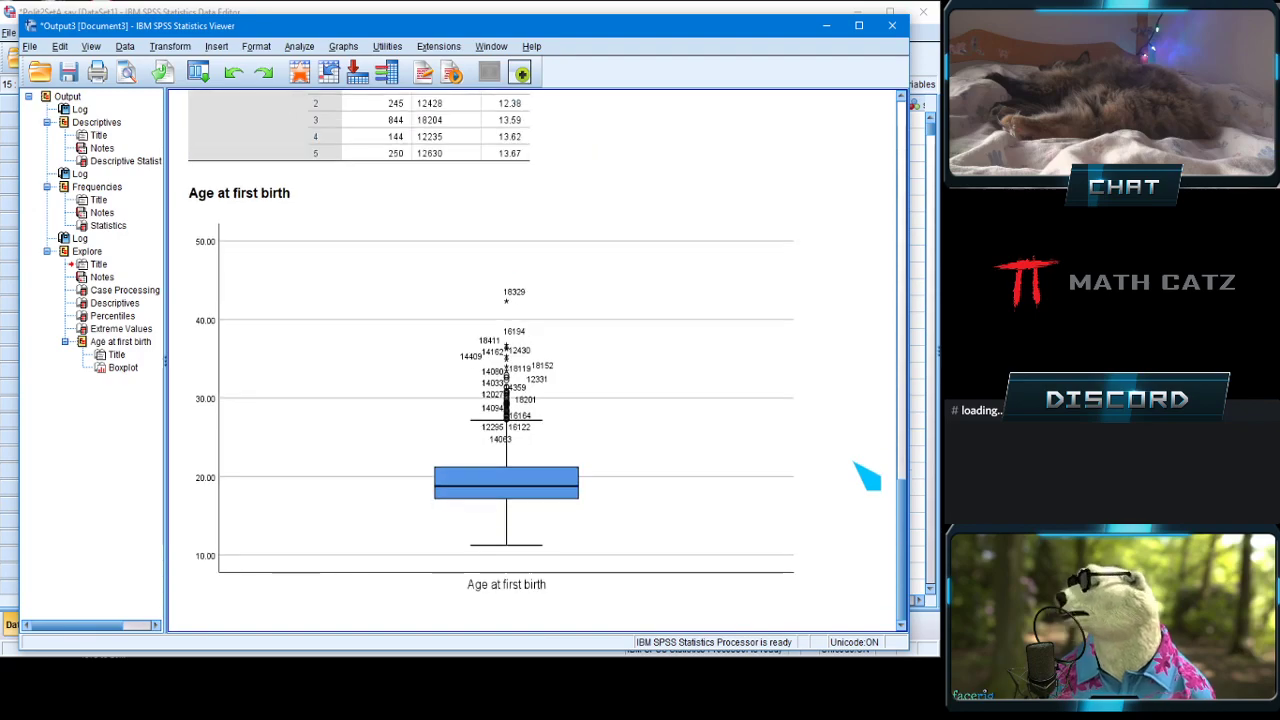
scroll(855, 465, "up", 12)
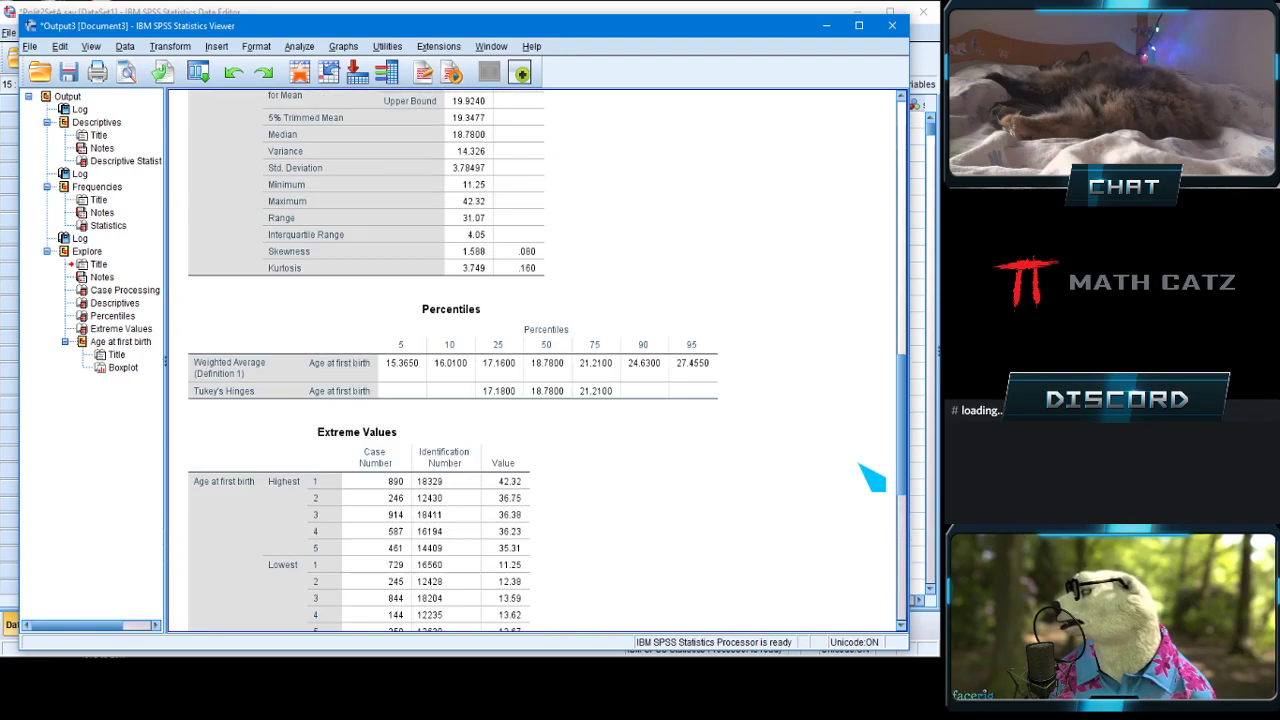
scroll(870, 478, "up", 5)
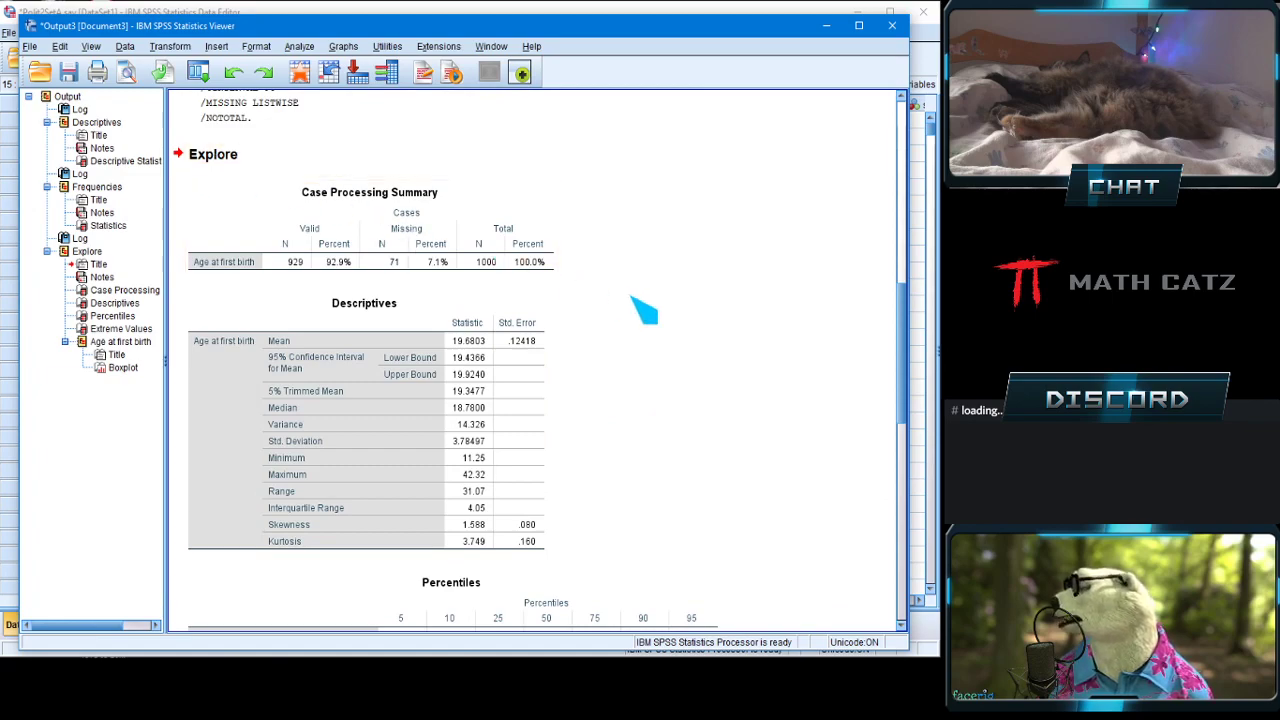
scroll(724, 396, "down", 7)
scroll(726, 398, "down", 6)
scroll(731, 400, "up", 13)
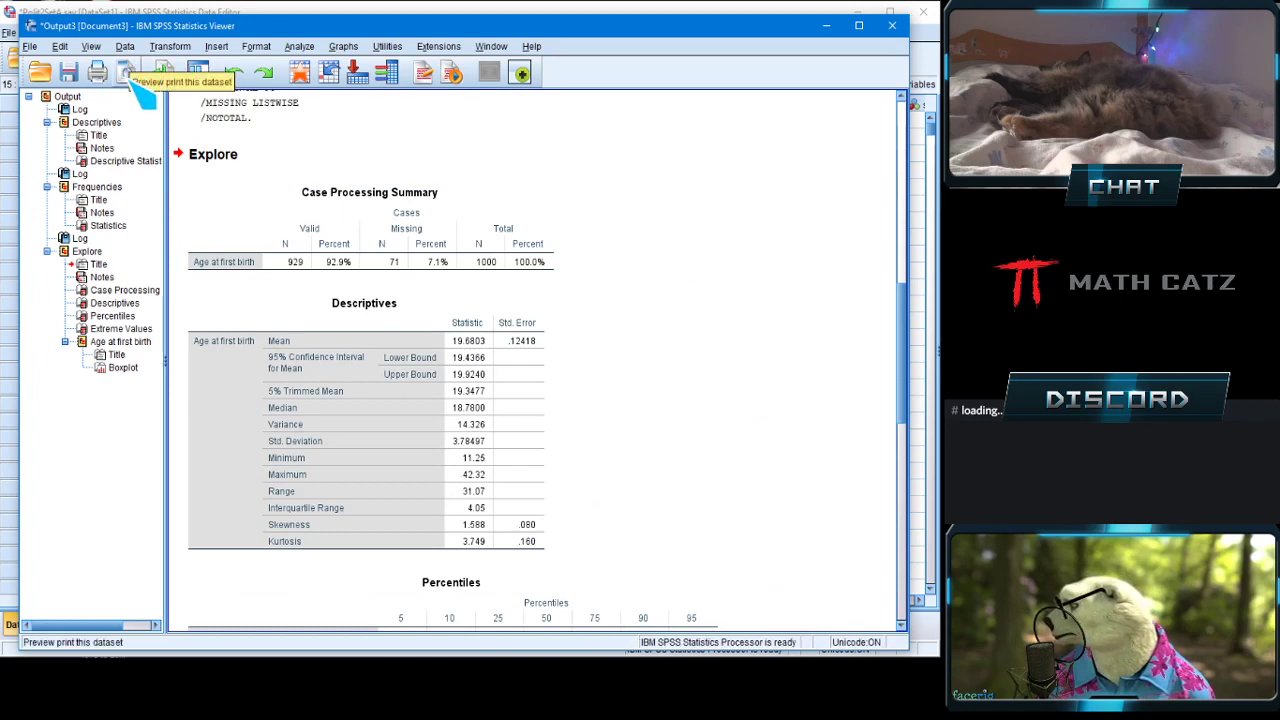
Page through the output in print preview and enlarge page 2 with the Explore case processing summary and Descriptives table.
left_click(127, 73)
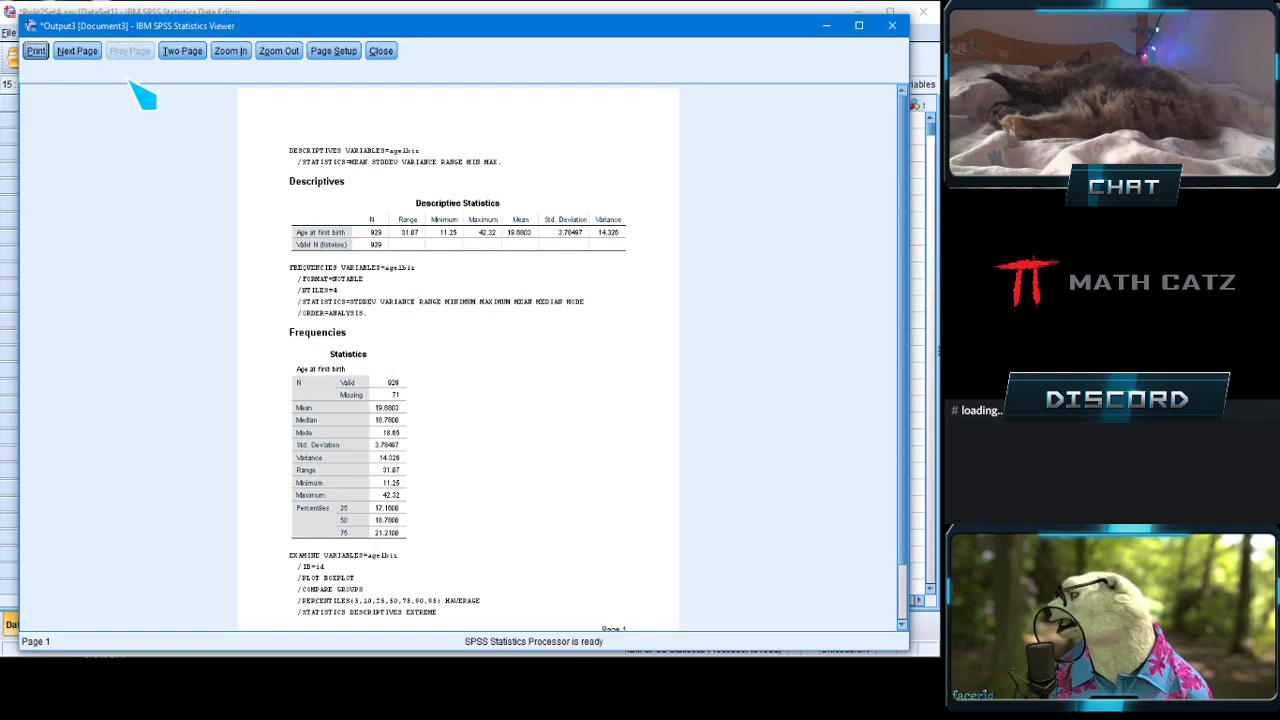
scroll(835, 405, "down", 3)
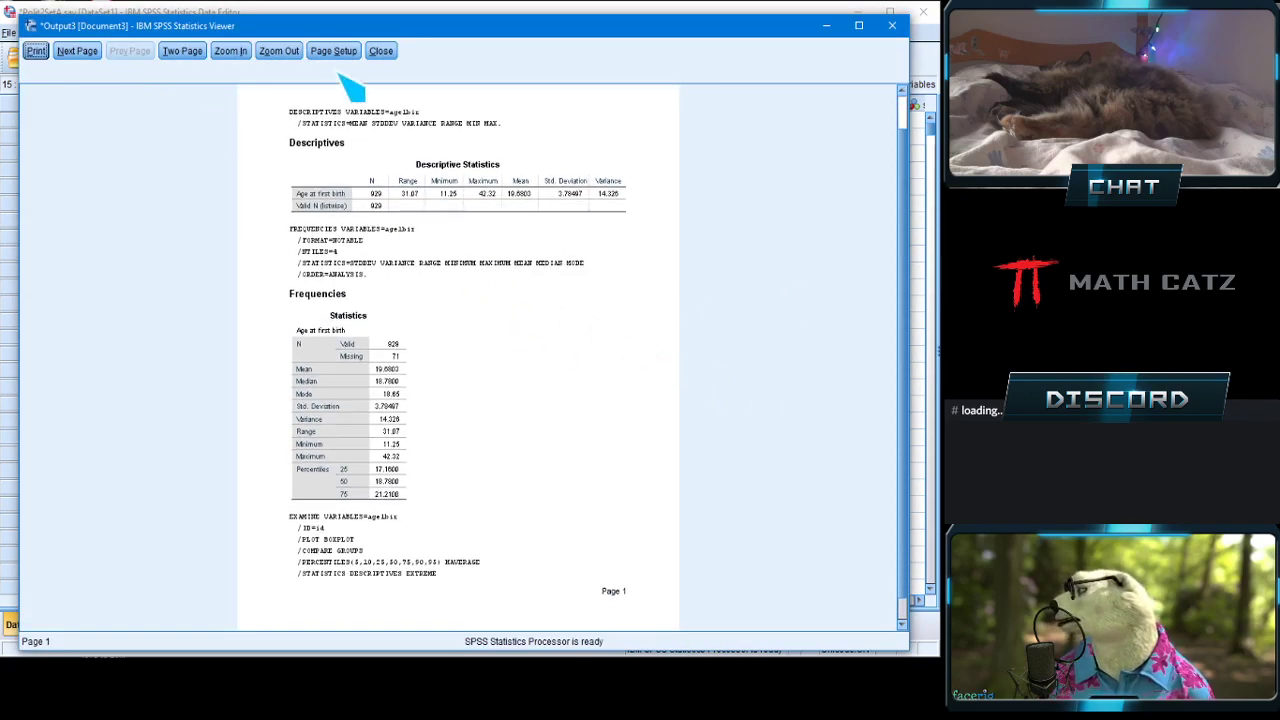
left_click(80, 52)
left_click(80, 52)
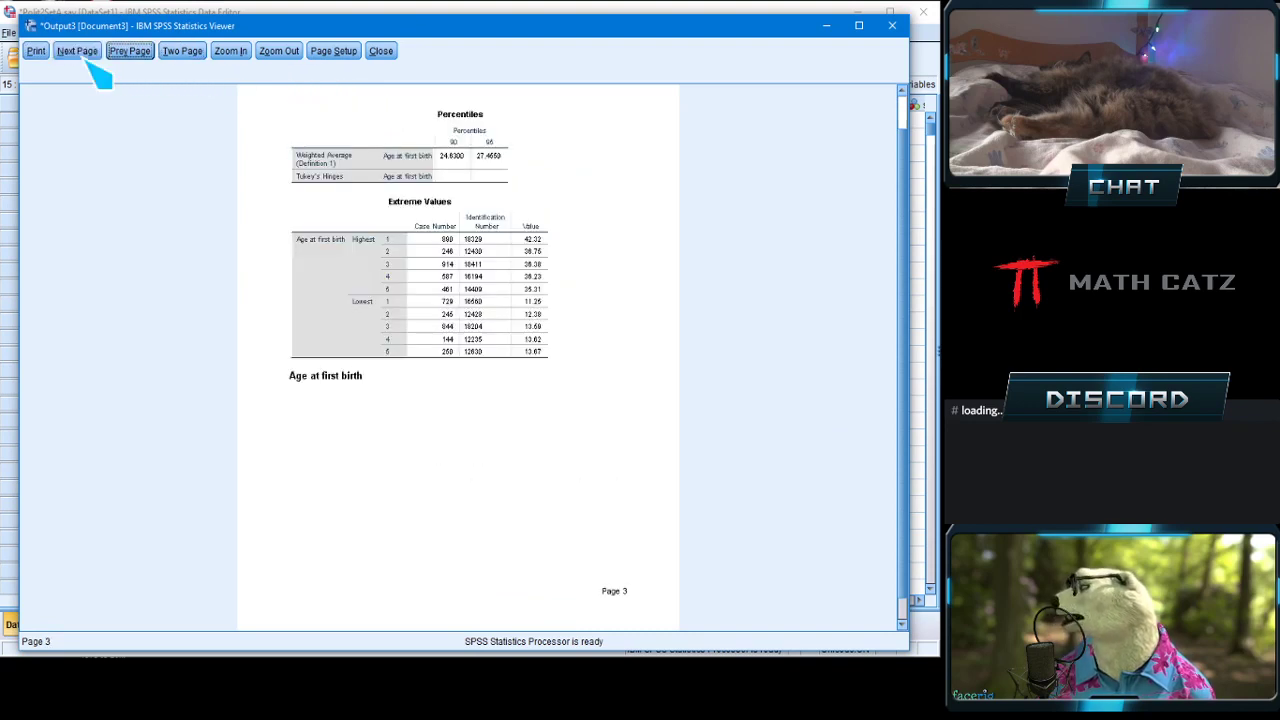
left_click(84, 54)
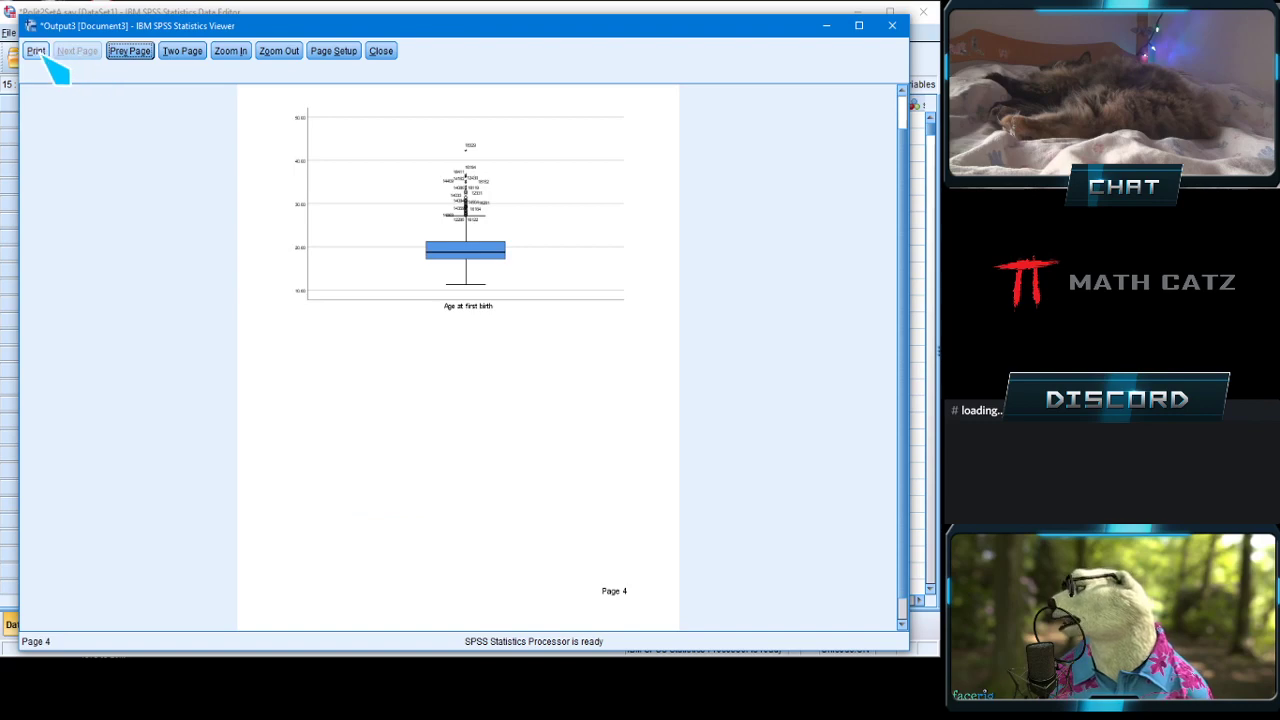
left_click(130, 52)
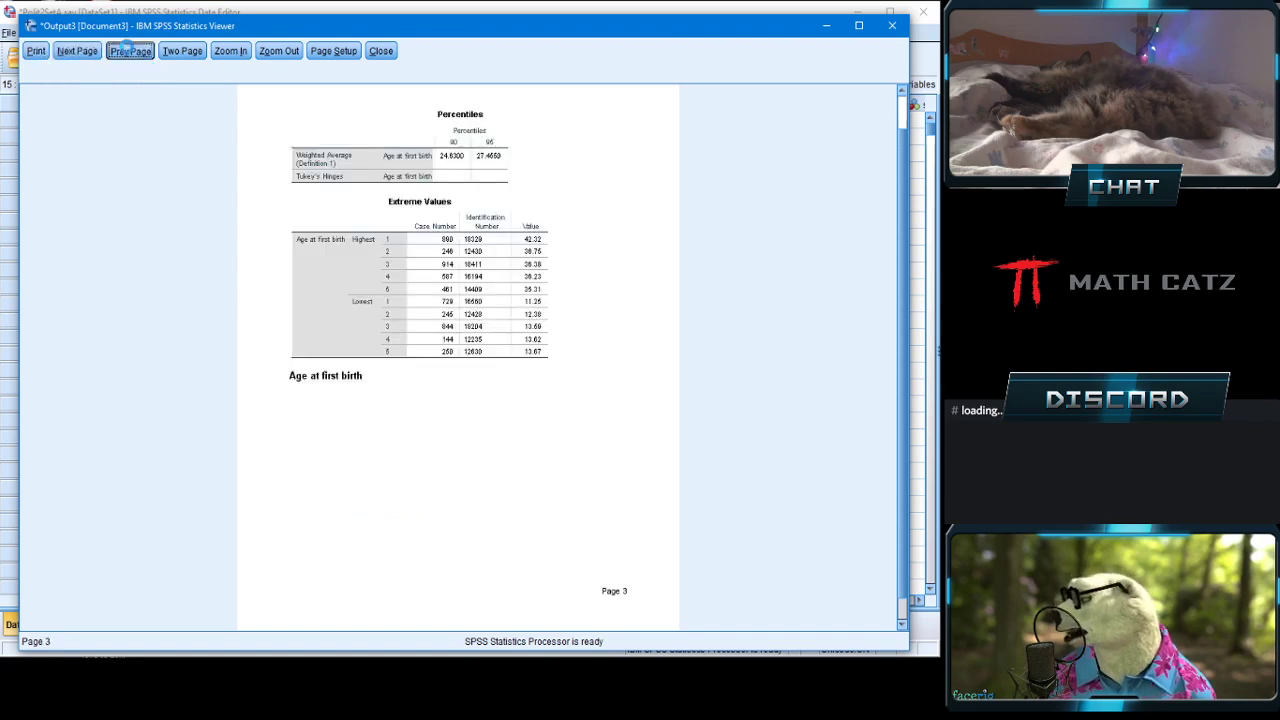
left_click(130, 52)
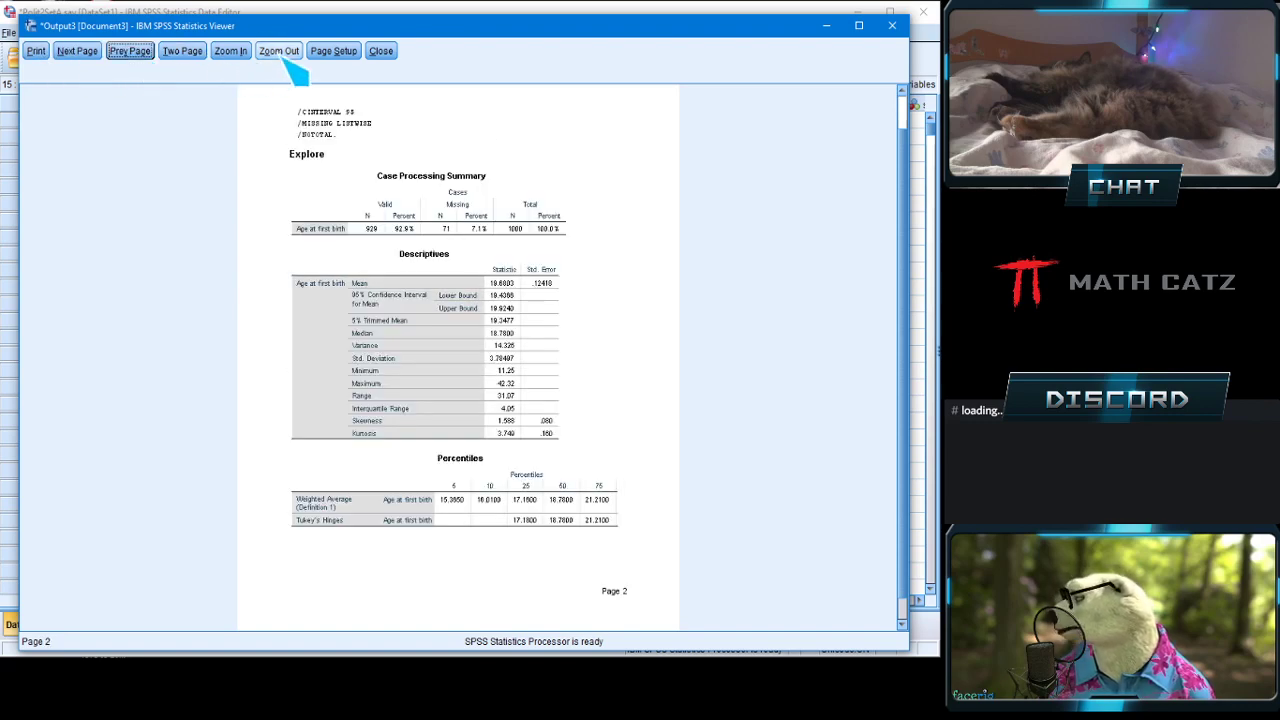
left_click(232, 54)
left_click(236, 55)
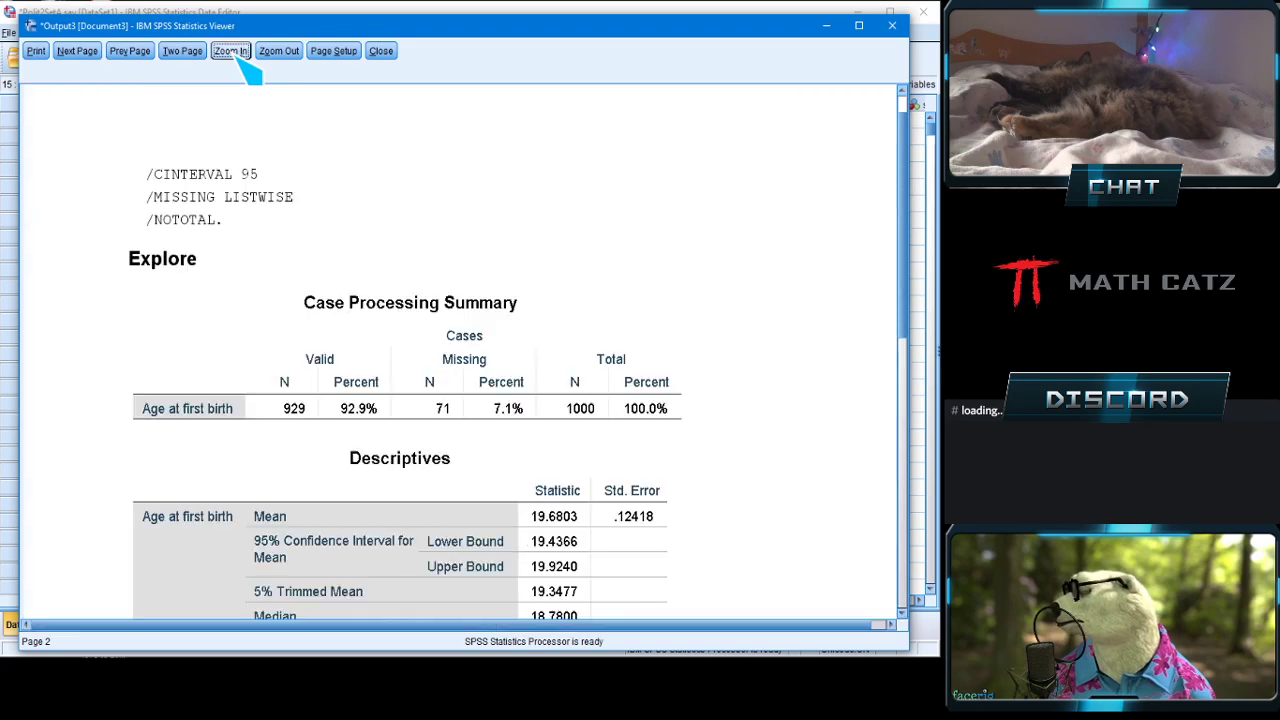
Read through the enlarged page 2 of the preview, covering the Case Processing Summary, Descriptives and first Percentiles table for Age at first birth.
scroll(905, 322, "down", 4)
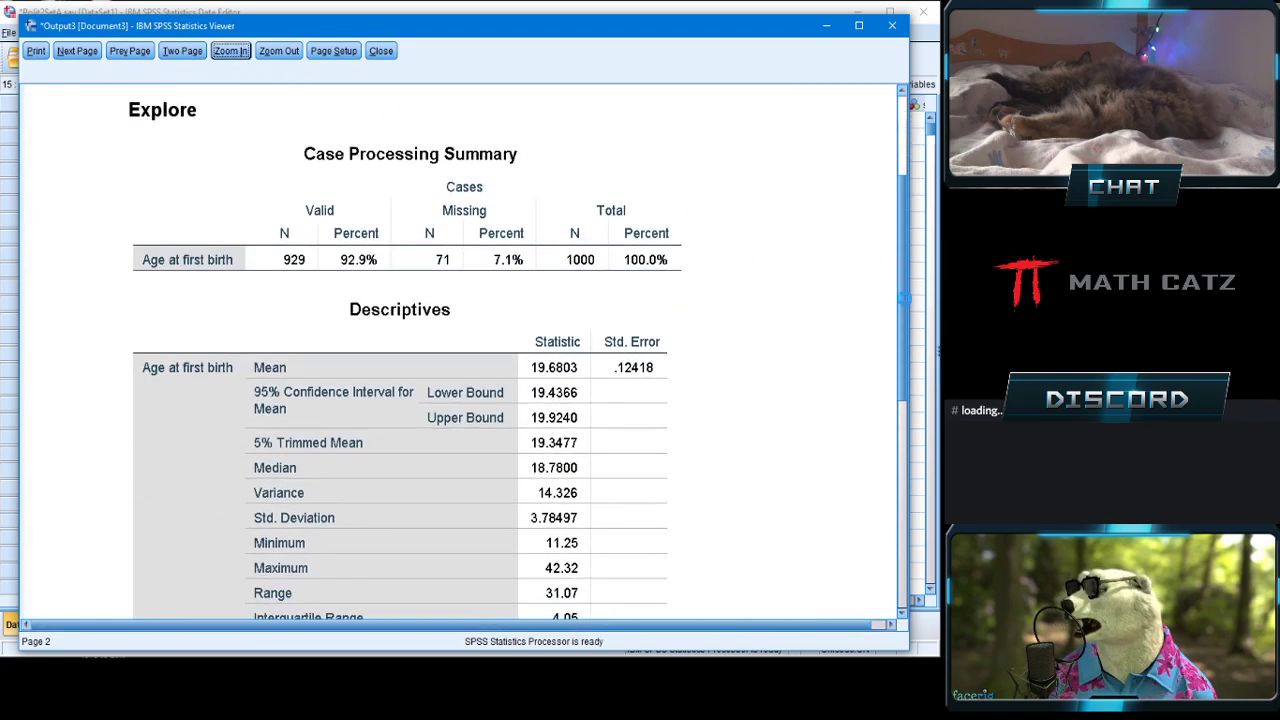
scroll(912, 310, "up", 2)
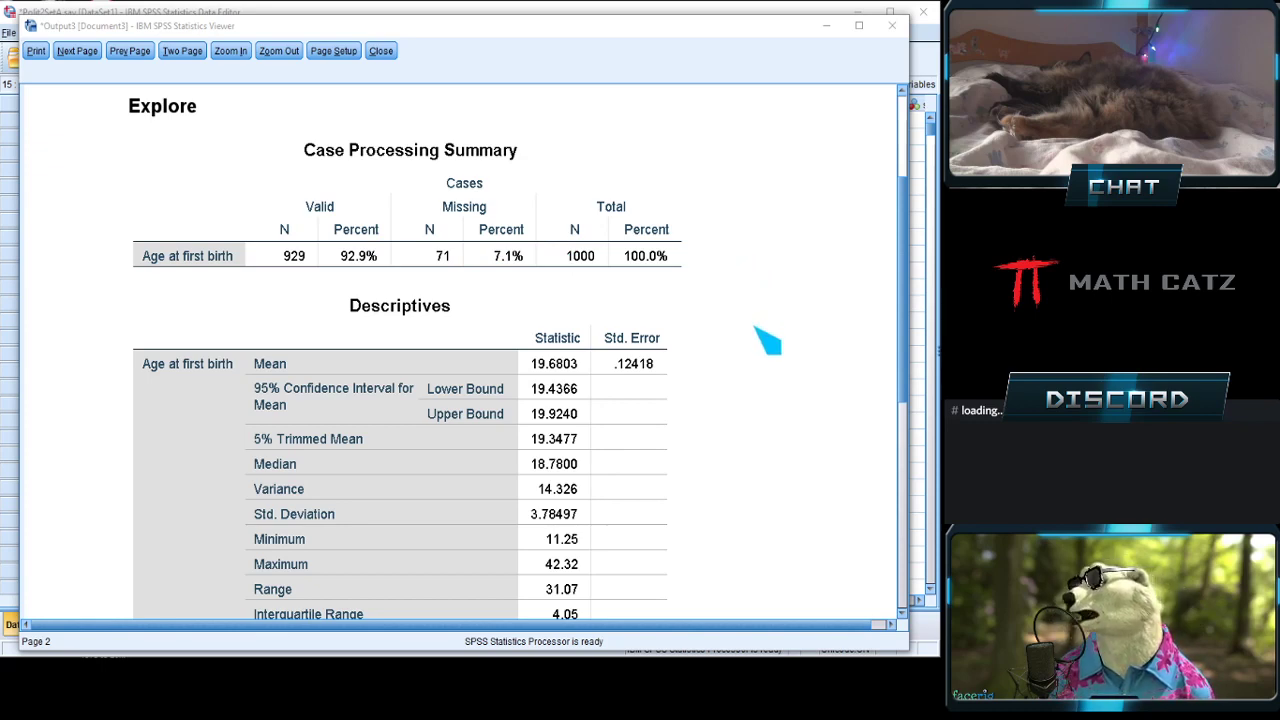
left_click_drag(907, 305, 912, 268)
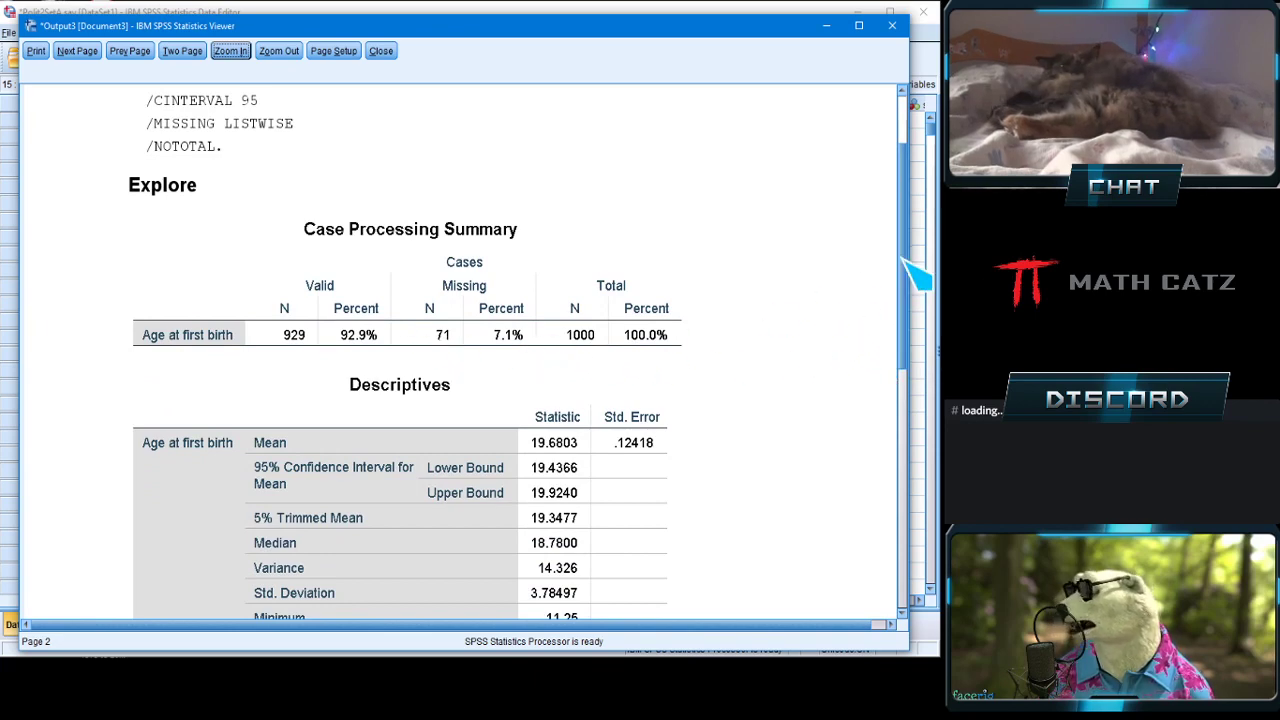
left_click_drag(906, 264, 906, 370)
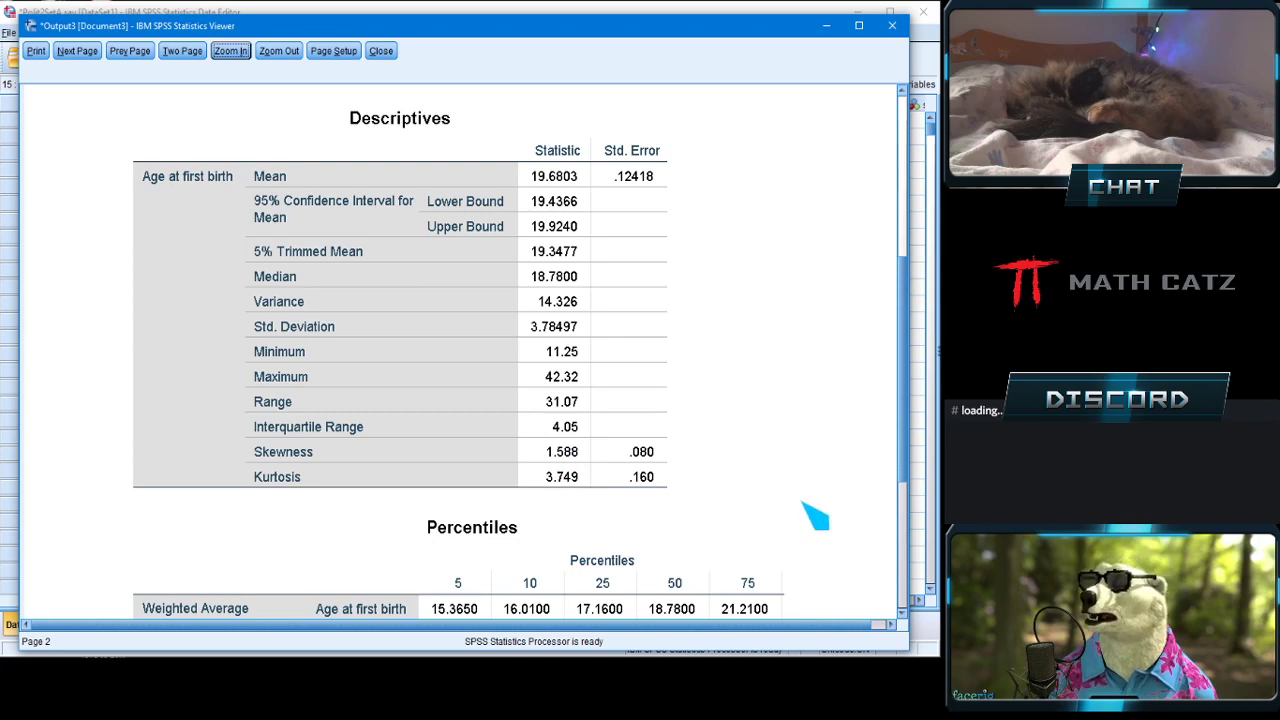
scroll(905, 410, "down", 1)
left_click_drag(905, 410, 905, 548)
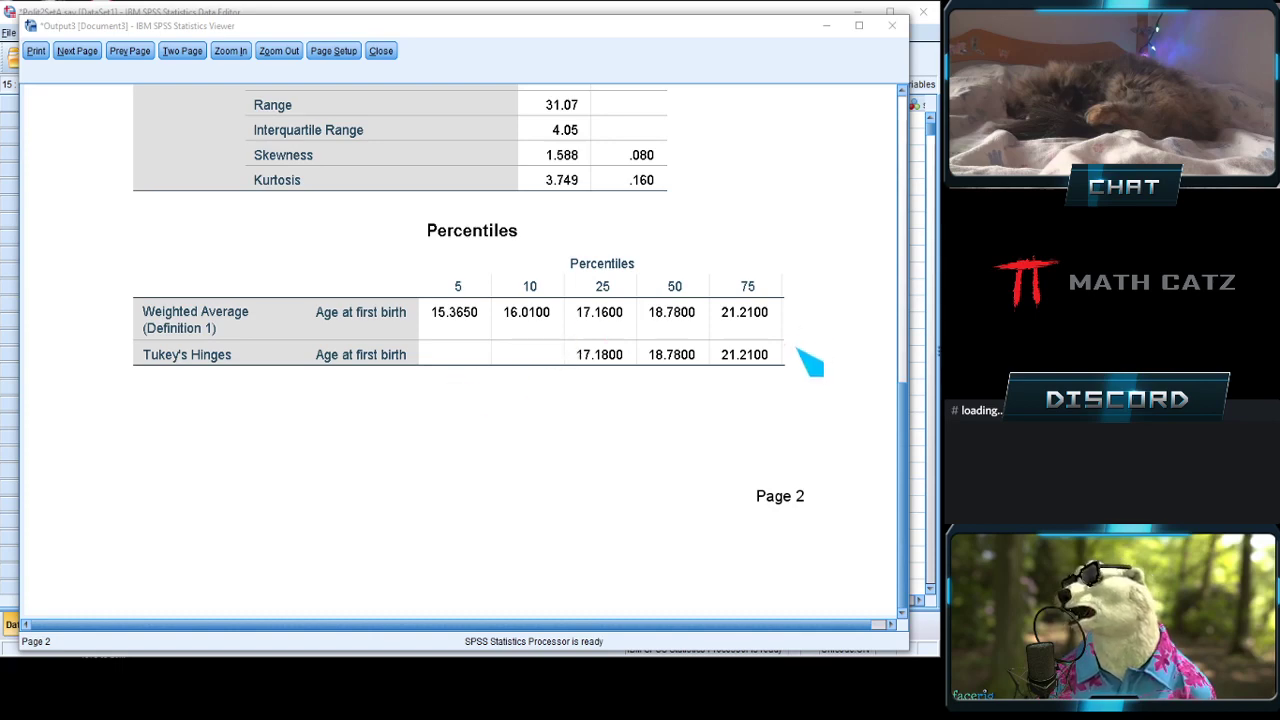
left_click(828, 425)
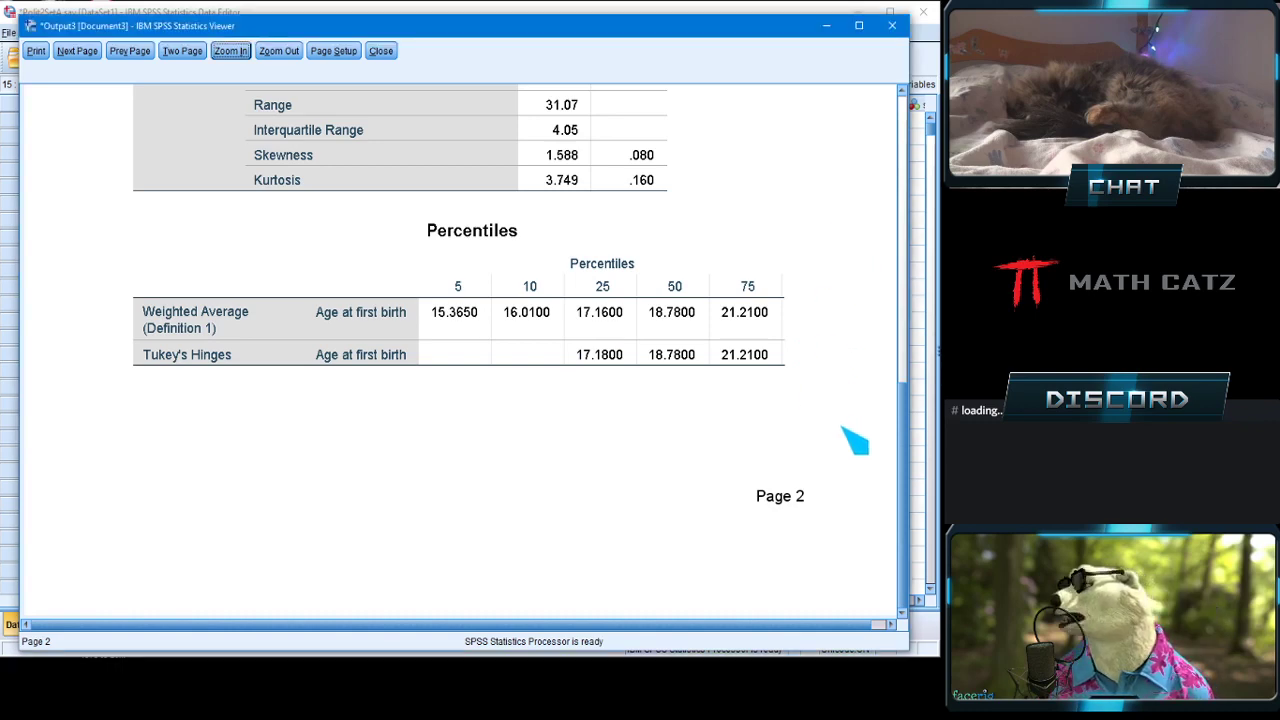
left_click_drag(903, 425, 903, 322)
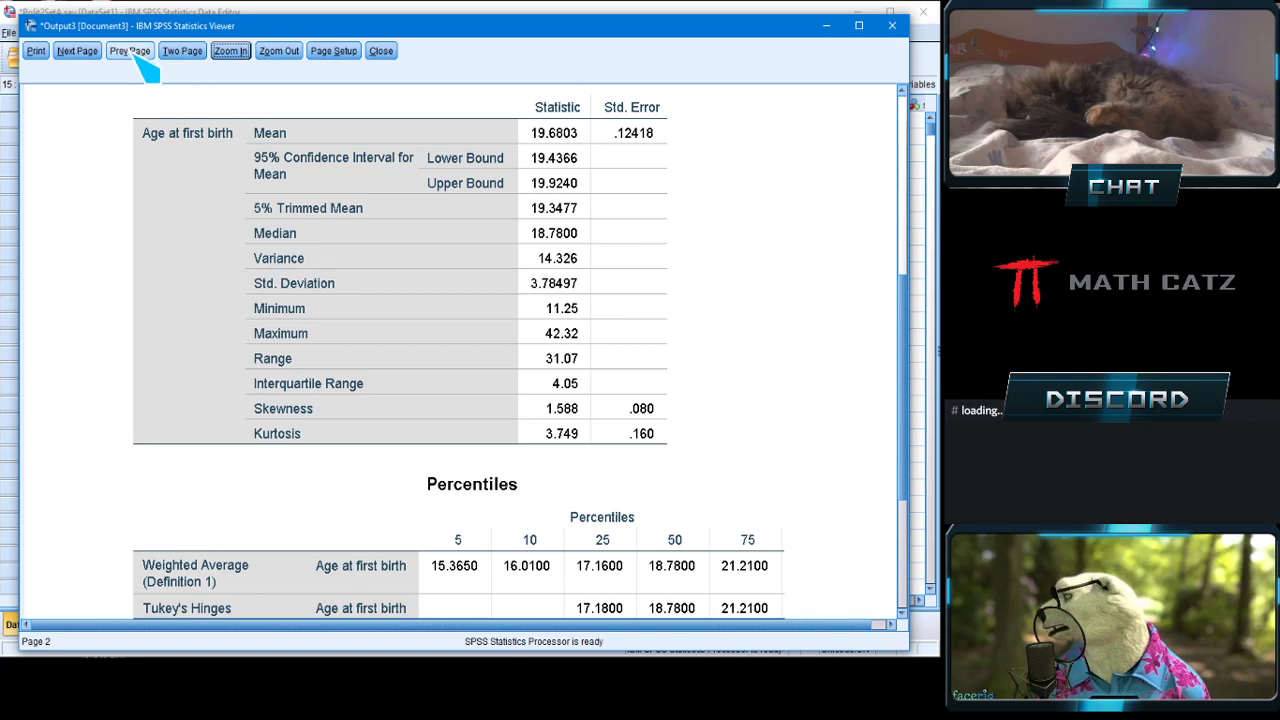
Compare the Descriptives and 5th to 75th percentiles on page 2 with the 90th and 95th percentiles on page 3.
left_click(86, 54)
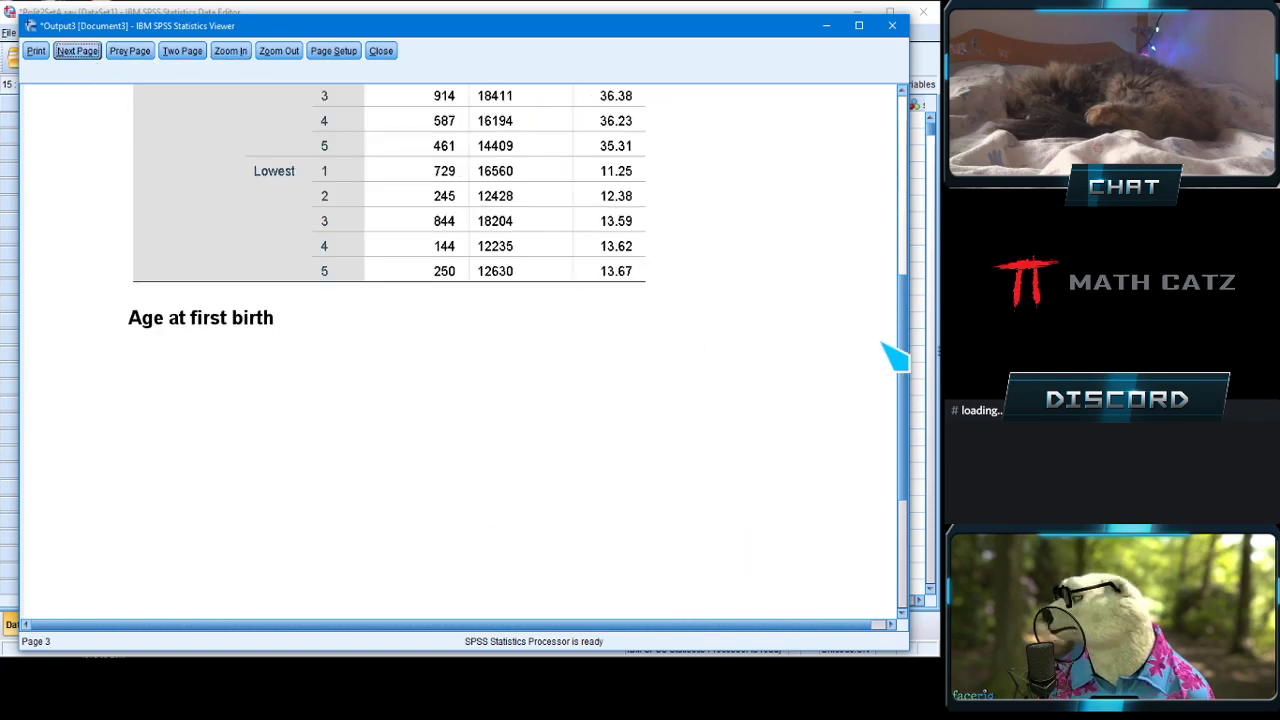
left_click_drag(905, 343, 912, 130)
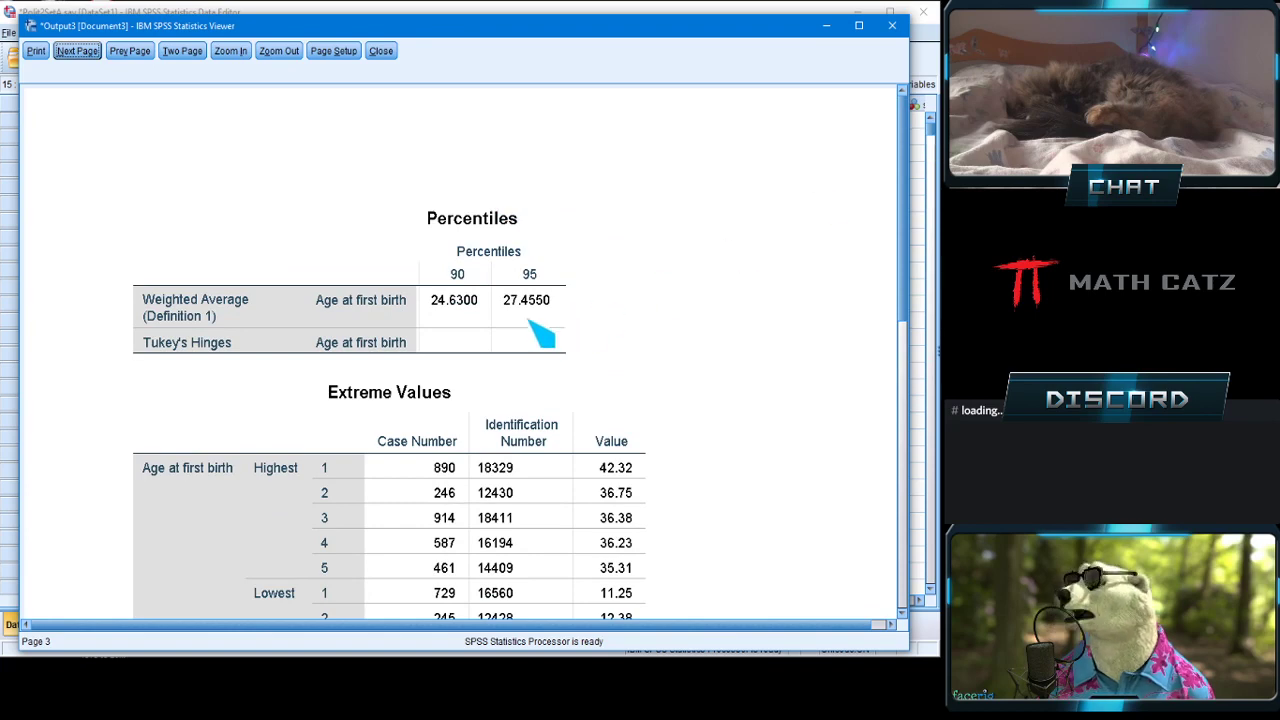
left_click(130, 51)
left_click_drag(912, 143, 935, 349)
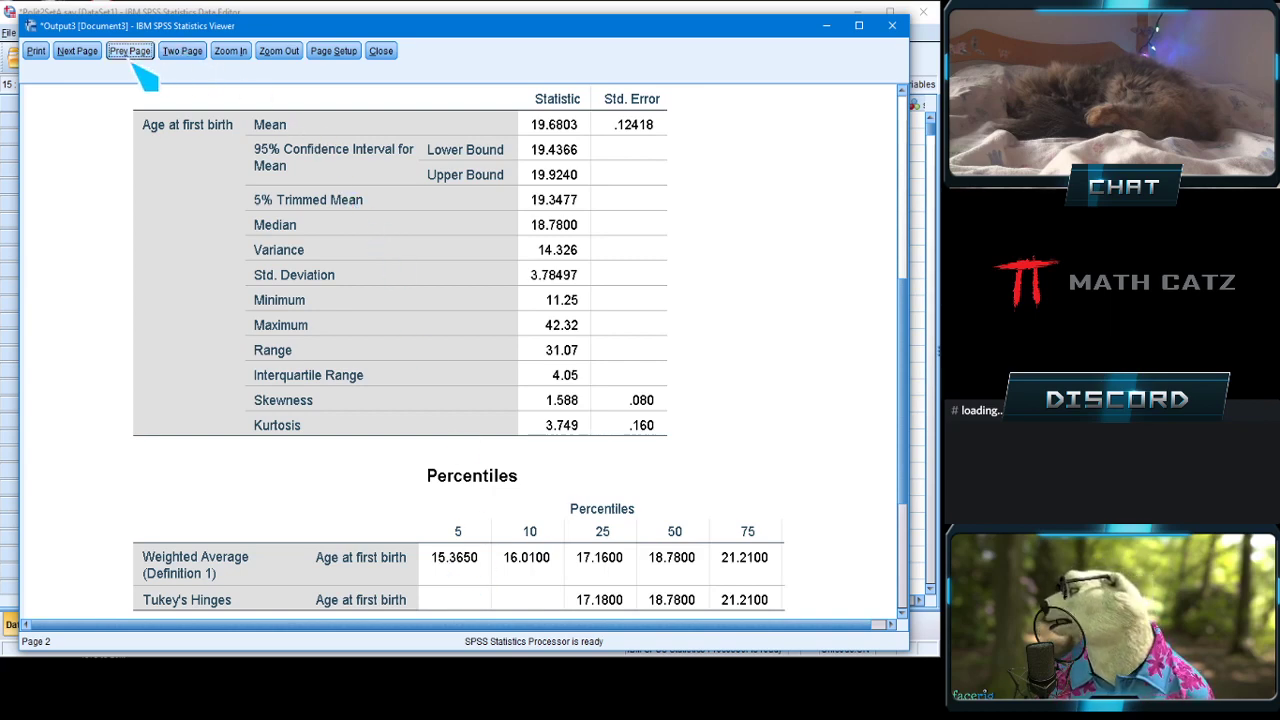
left_click(88, 51)
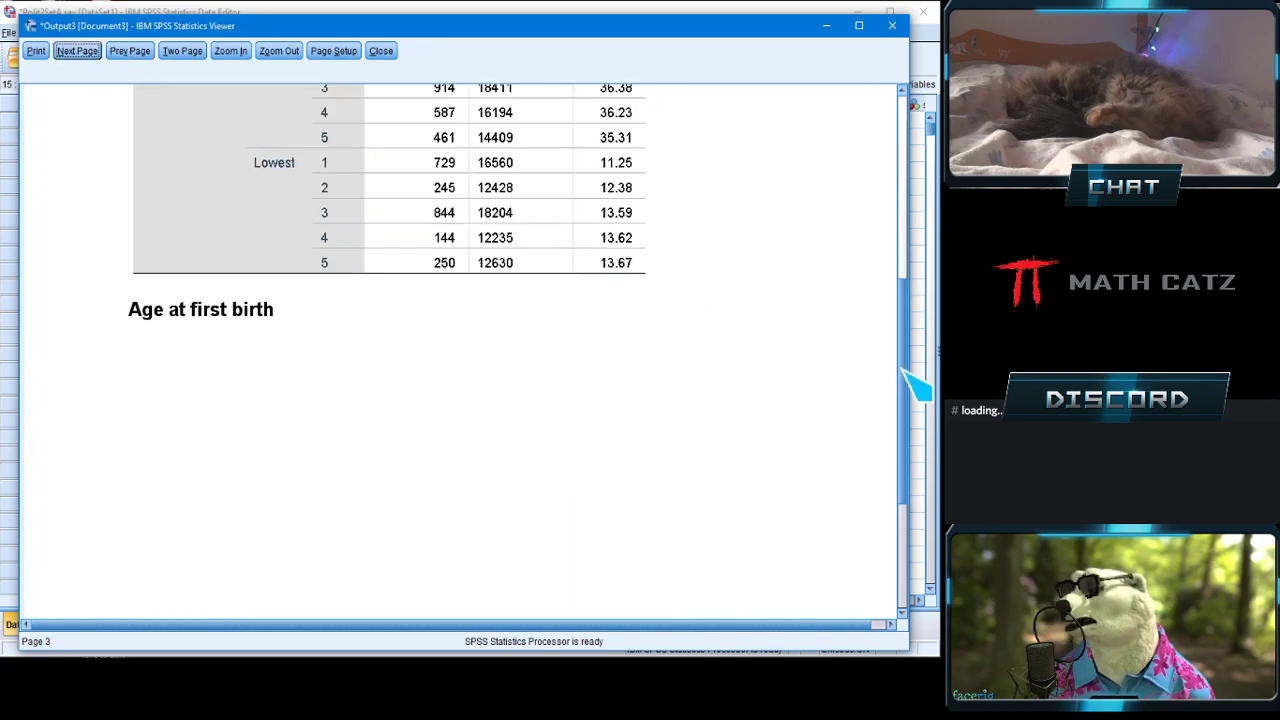
scroll(905, 372, "up", 5)
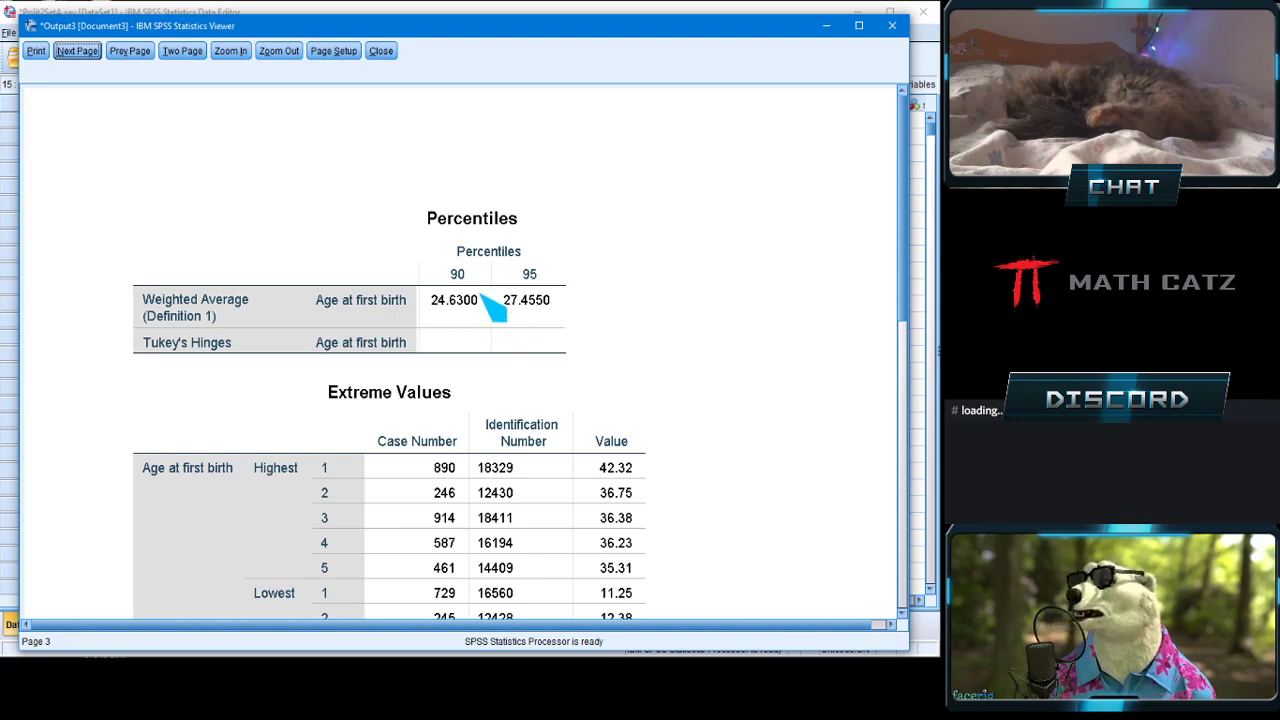
left_click(145, 57)
left_click_drag(901, 210, 900, 343)
scroll(893, 356, "down", 2)
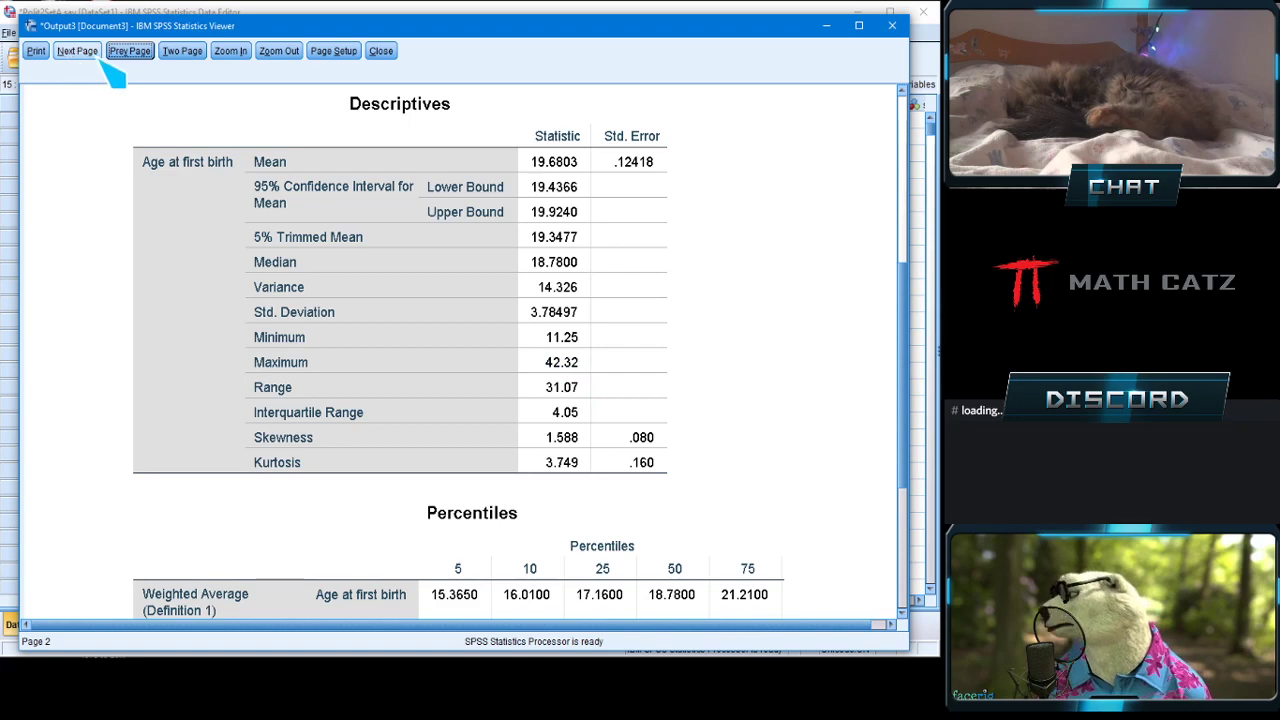
left_click(84, 55)
scroll(905, 360, "up", 1)
scroll(908, 345, "up", 3)
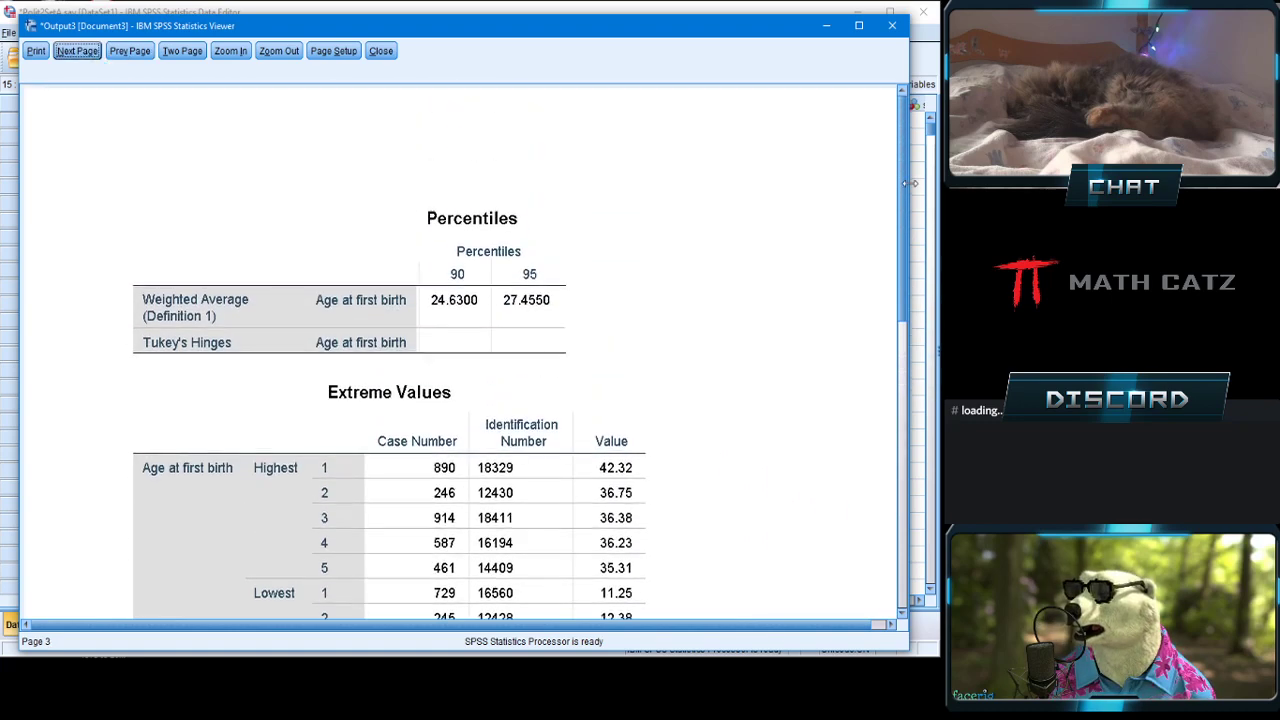
Examine the highest and lowest cases in the Extreme Values table on page 3 against the 90th and 95th percentiles.
scroll(912, 325, "down", 3)
scroll(913, 316, "down", 1)
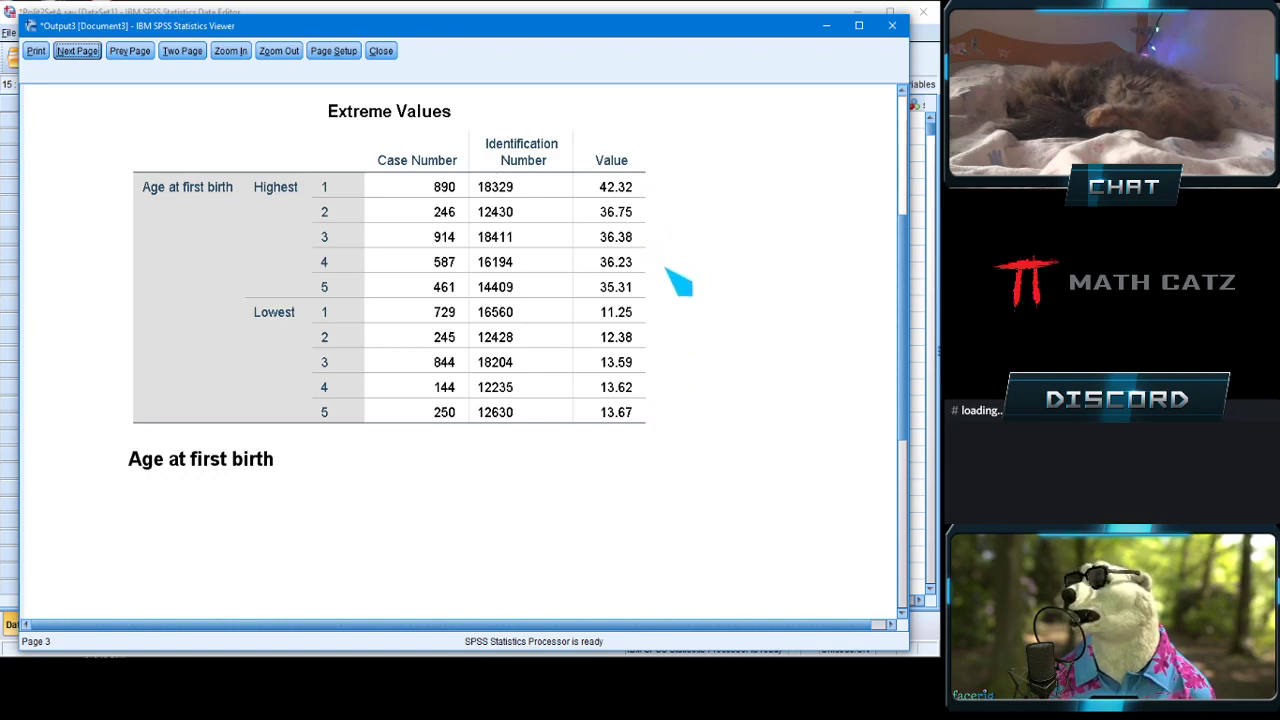
scroll(910, 320, "up", 3)
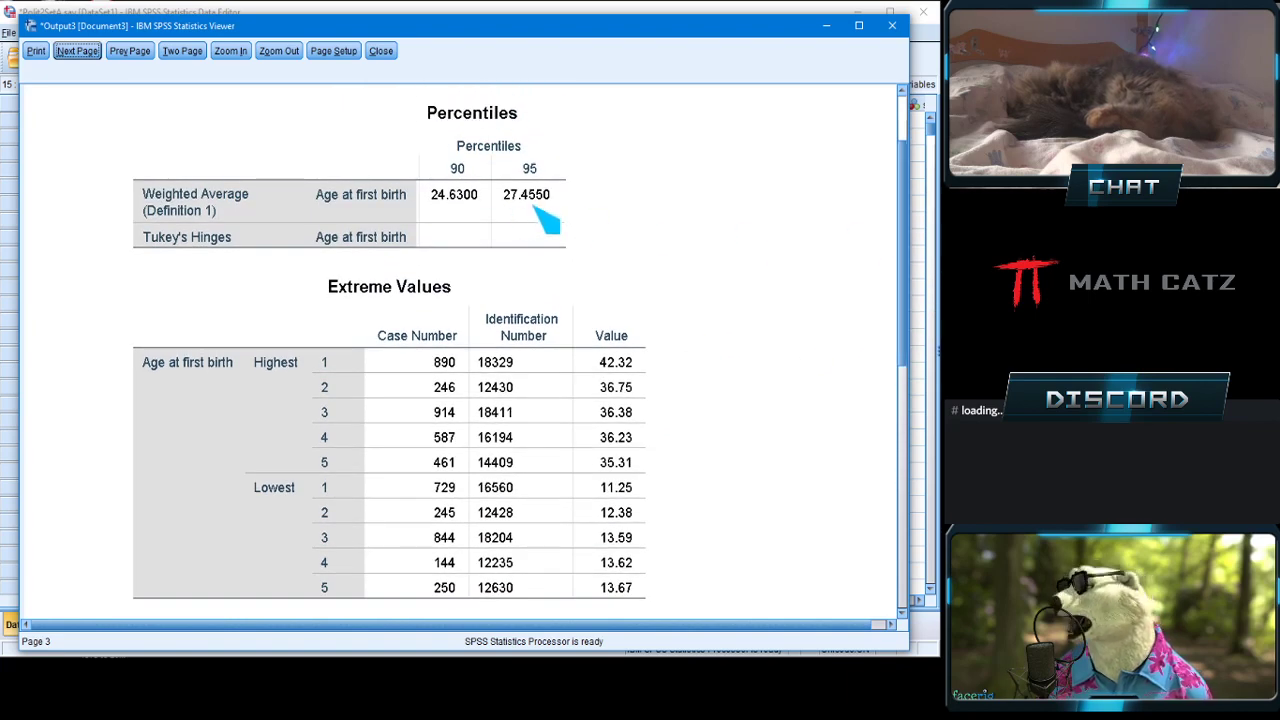
left_click_drag(897, 273, 903, 342)
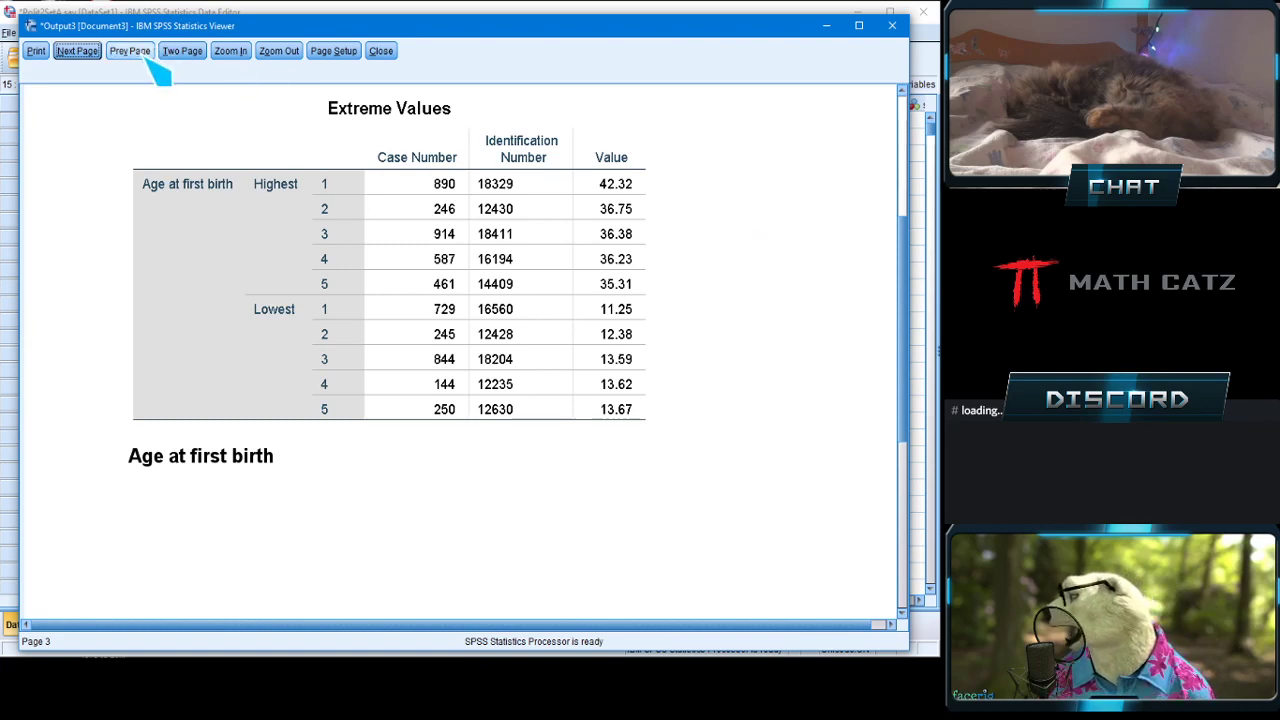
Examine the Age at first birth boxplot and its labelled outliers on page 4, then close the print preview.
left_click(88, 51)
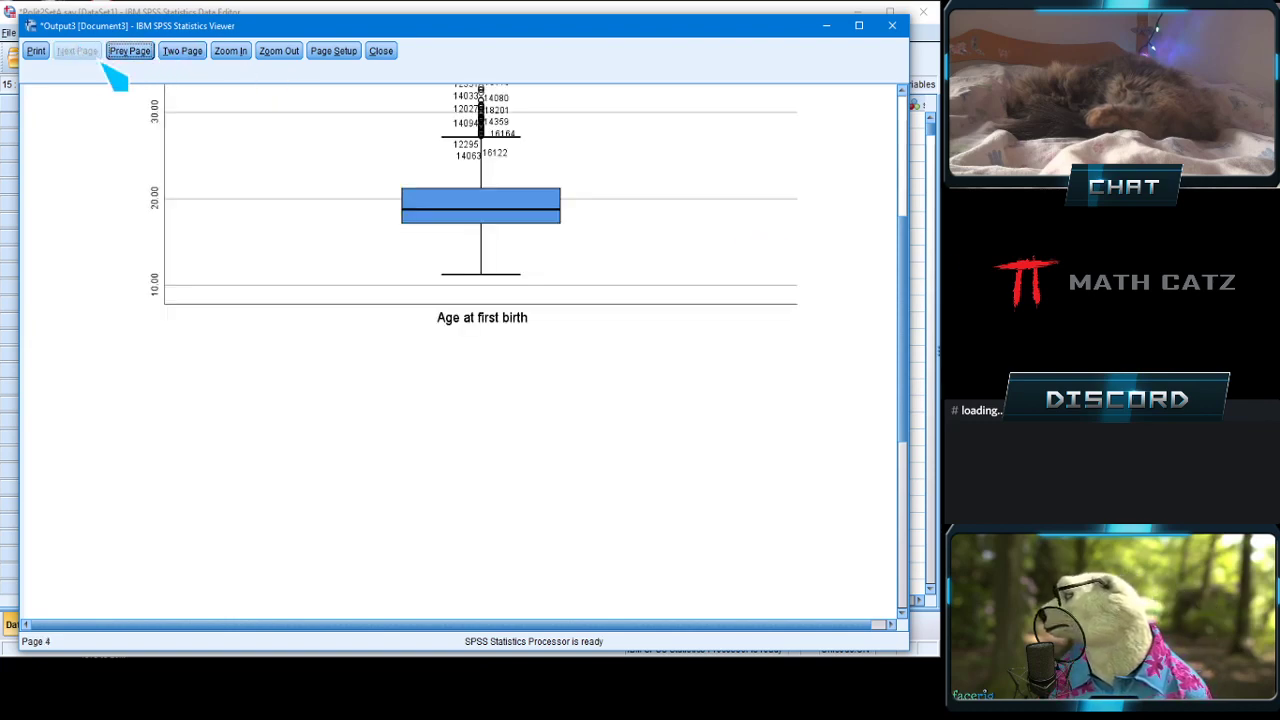
left_click_drag(899, 338, 909, 242)
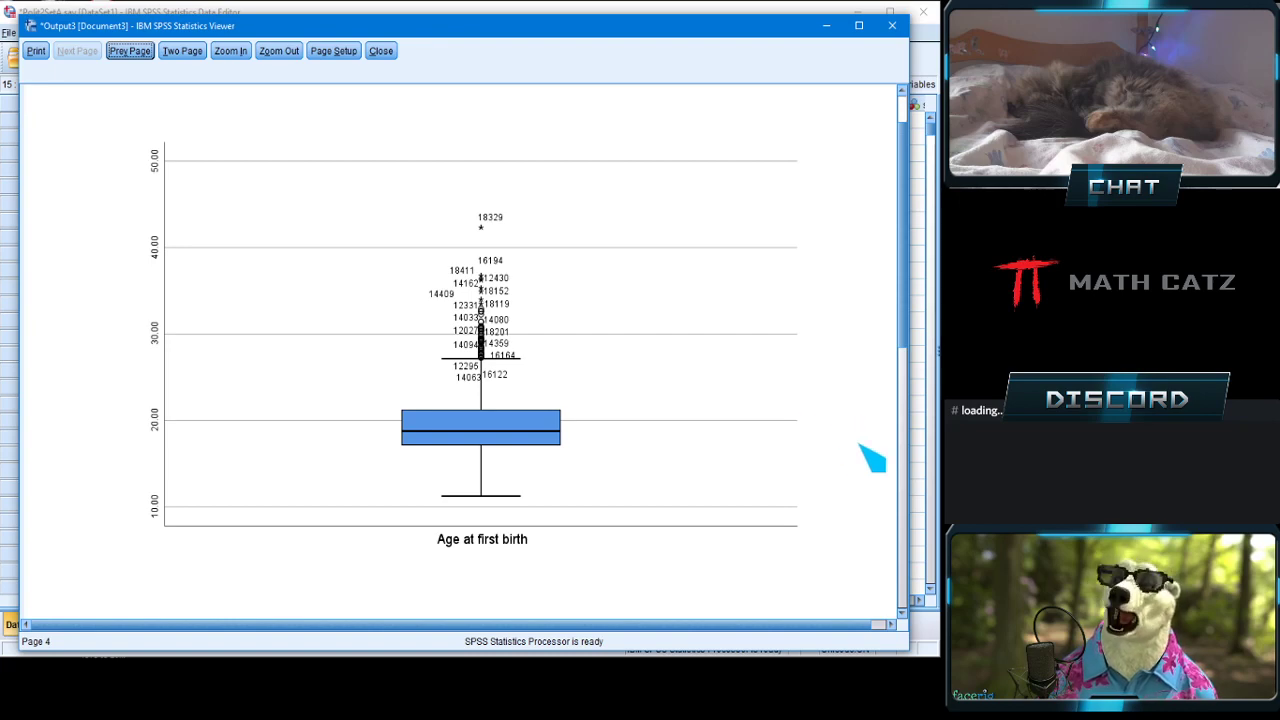
left_click(892, 27)
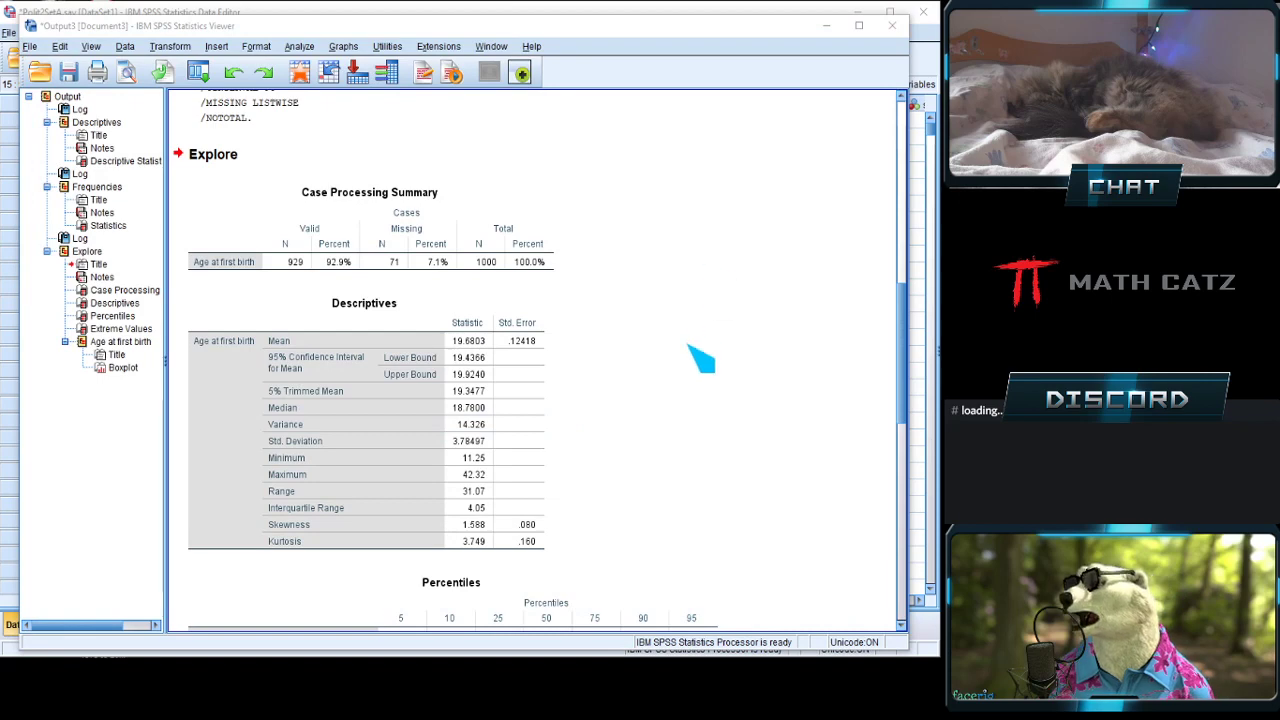